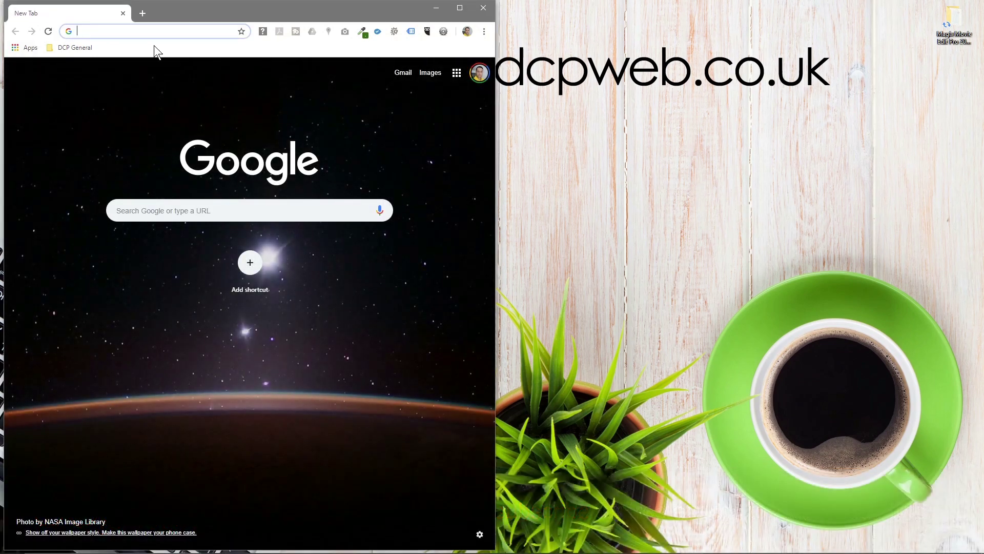
Paste the Pixabay Street Traffic Cars video address into Chrome's address bar.
key(ctrl+v)
Load the Street Traffic Cars video page and download the clip at 1920×1080.
key(Return)
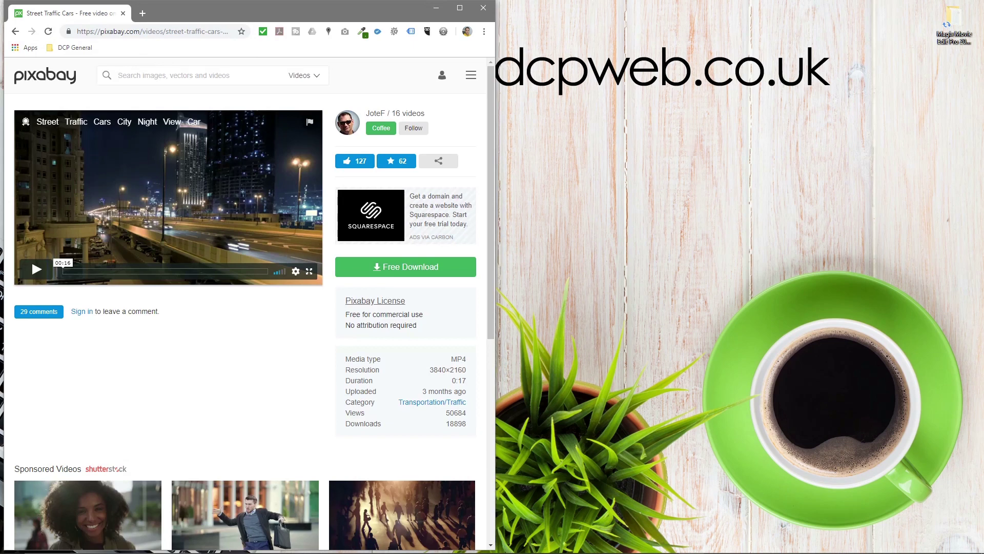
click(392, 267)
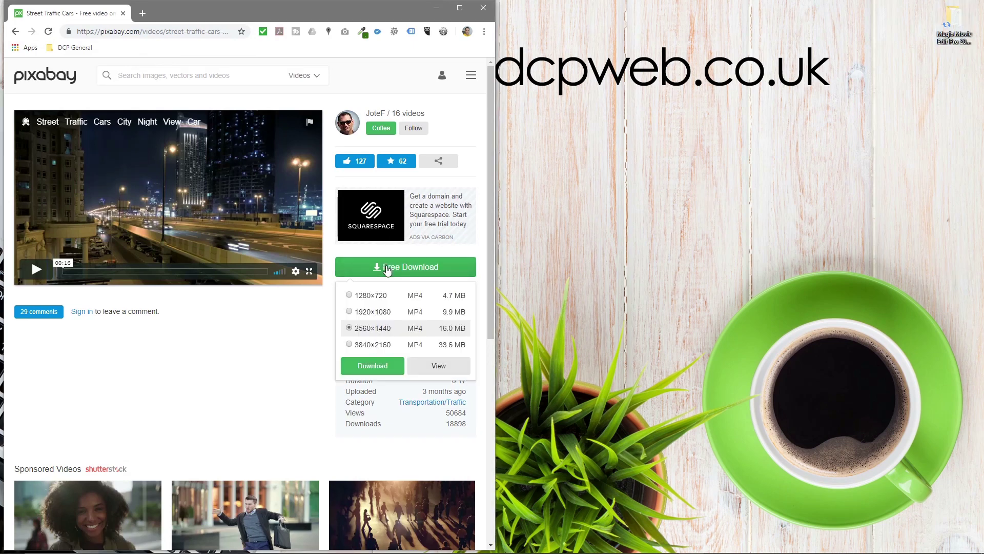
click(363, 316)
click(378, 365)
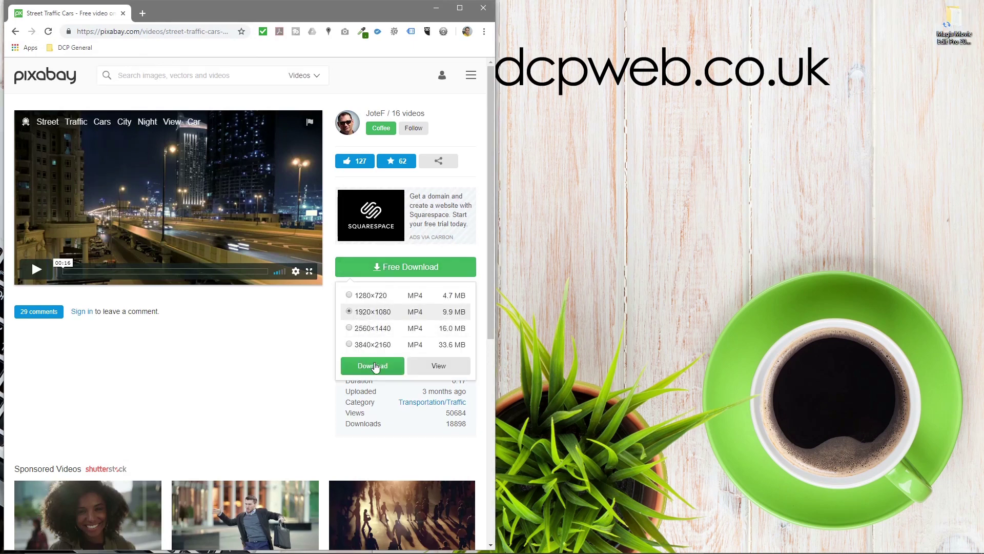
Move the downloaded clip into the Lens Flare project folder and close Chrome.
double_click(949, 20)
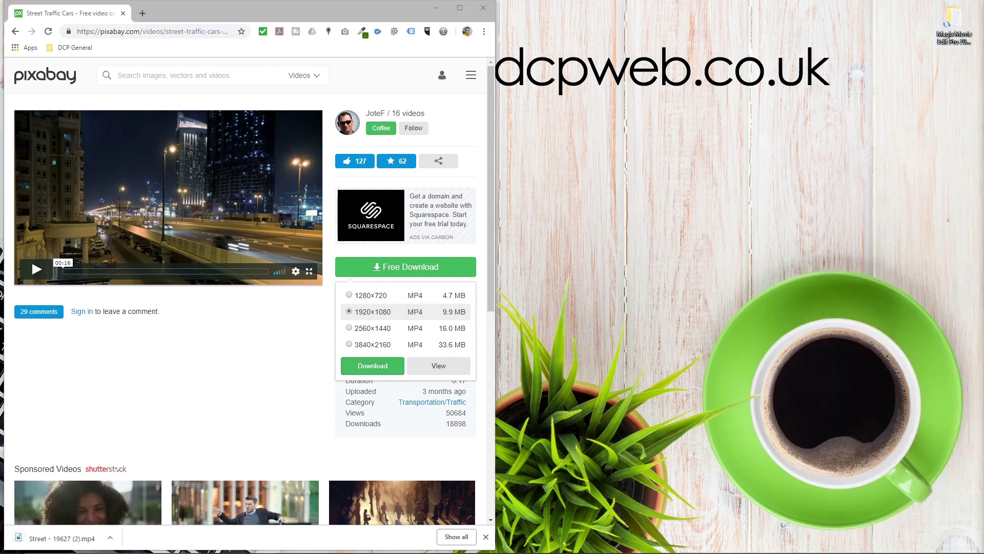
drag(714, 59, 722, 57)
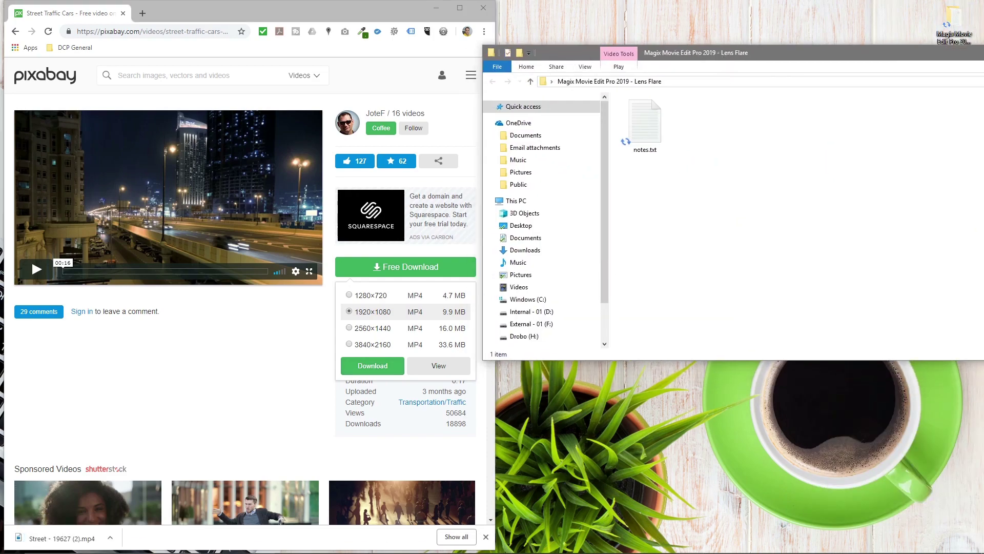
drag(113, 538, 705, 285)
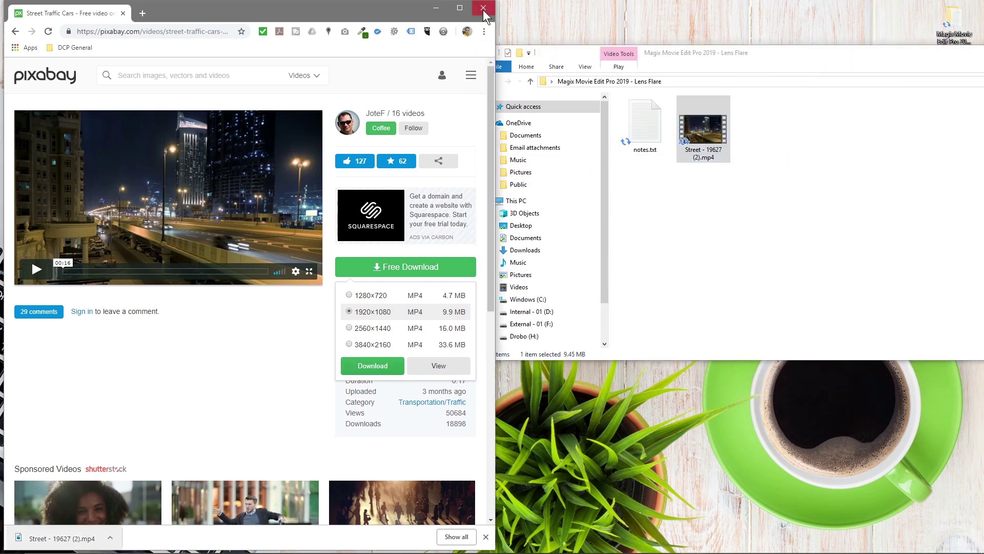
click(483, 7)
click(342, 250)
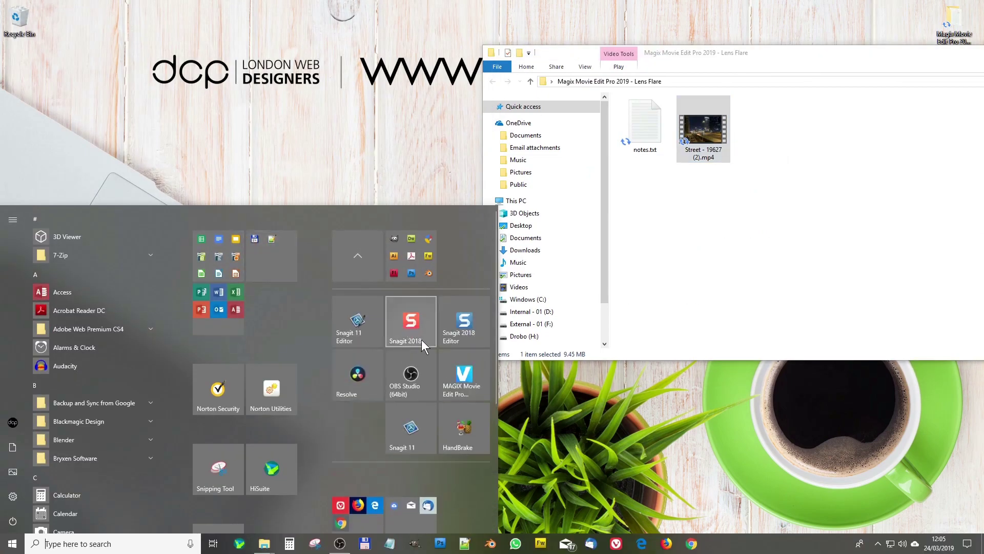
Create a new MAGIX project with 'Street - 19627 (2).mp4' on track 1, adjusting settings to the clip.
click(459, 372)
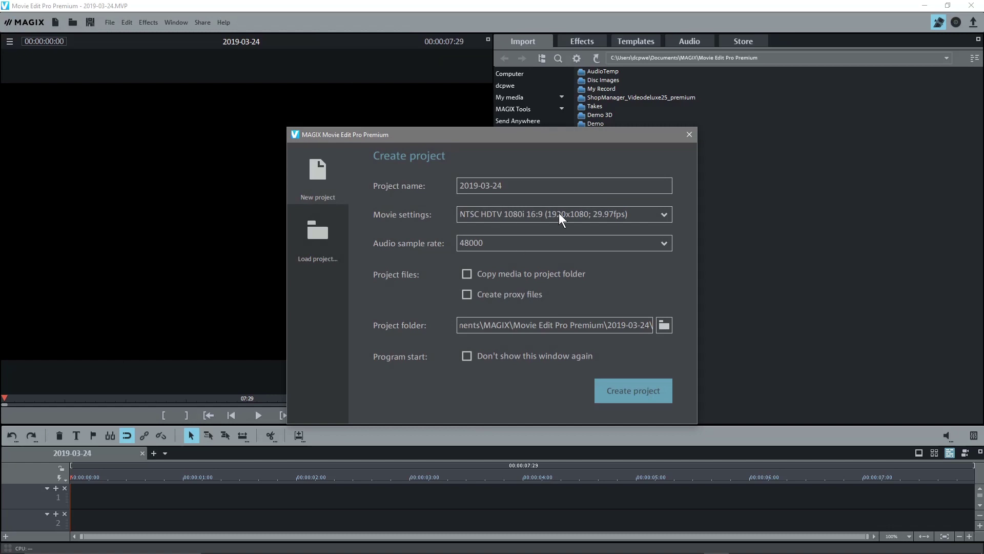
click(635, 390)
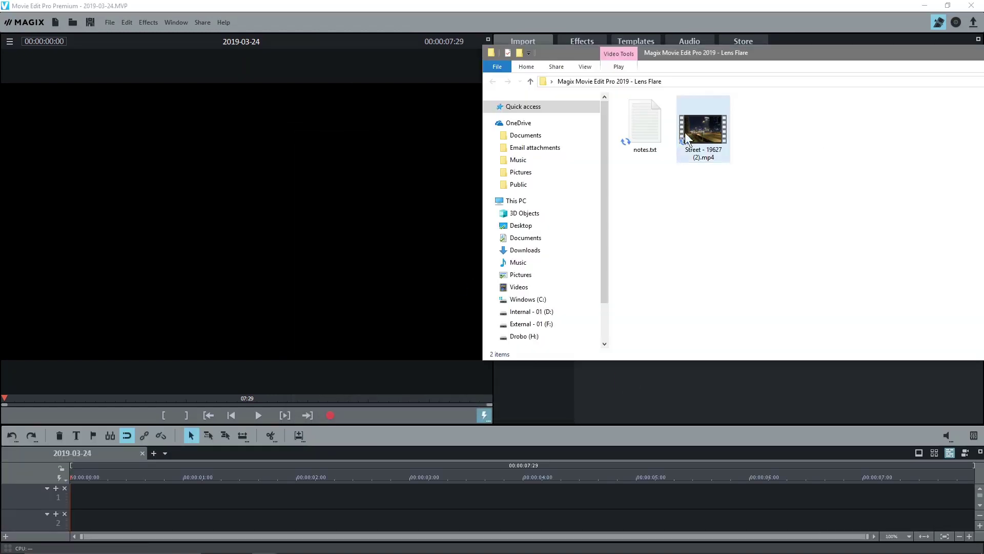
drag(687, 138, 257, 494)
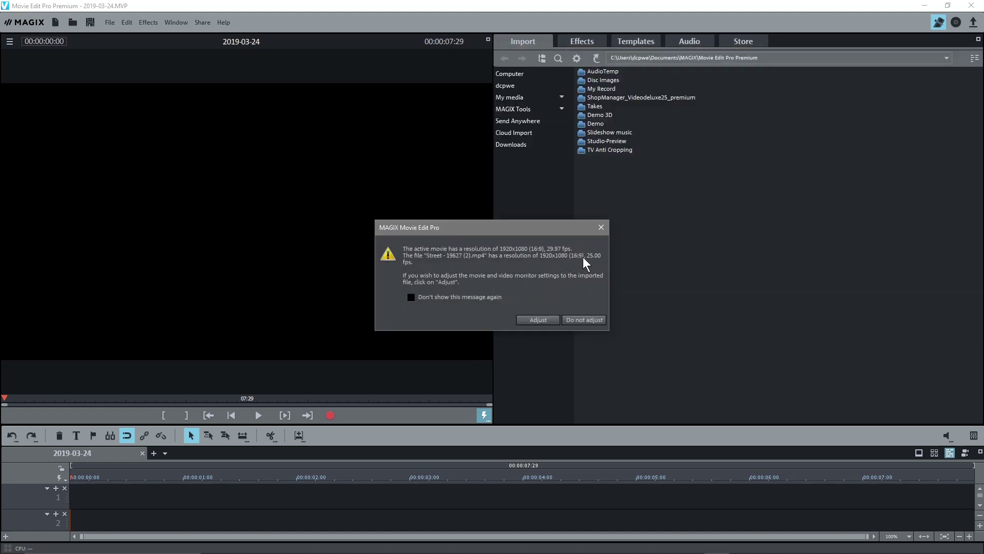
click(543, 319)
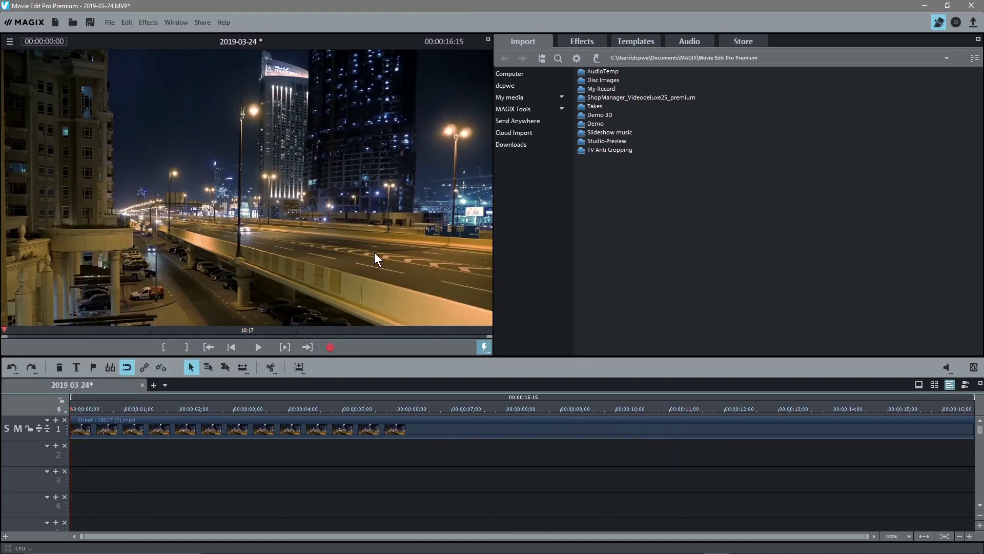
Select the Street clip and apply the Lens Flare video effect from the Effects library.
click(194, 429)
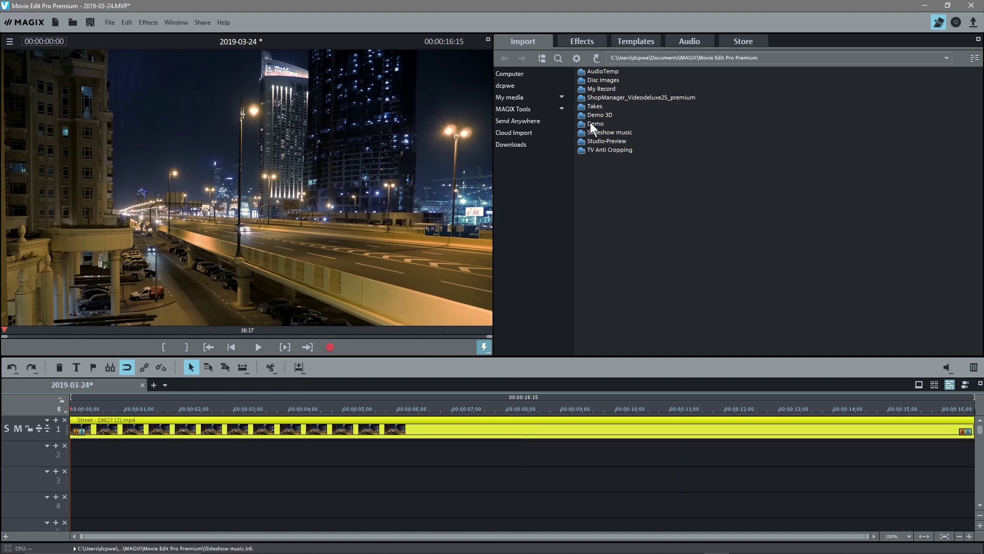
click(588, 40)
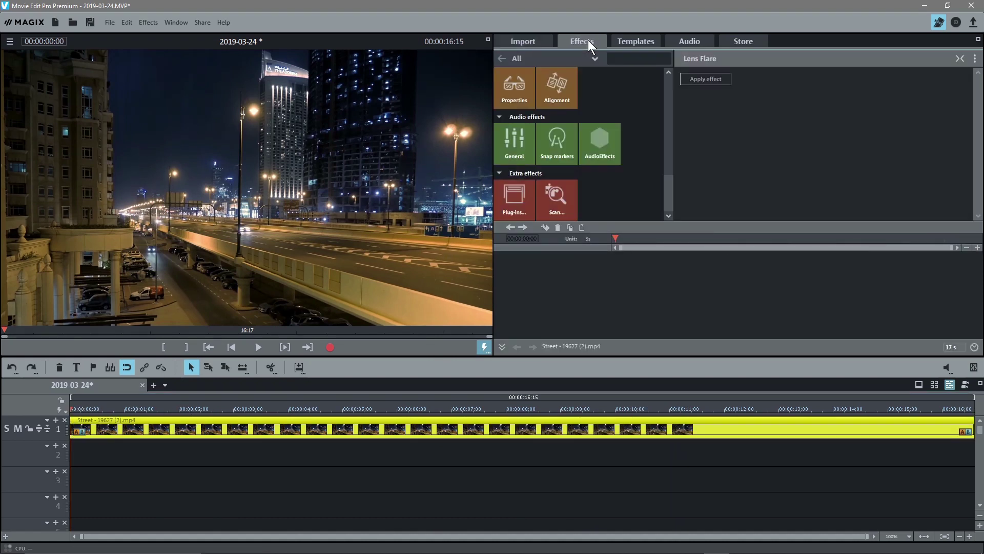
click(567, 132)
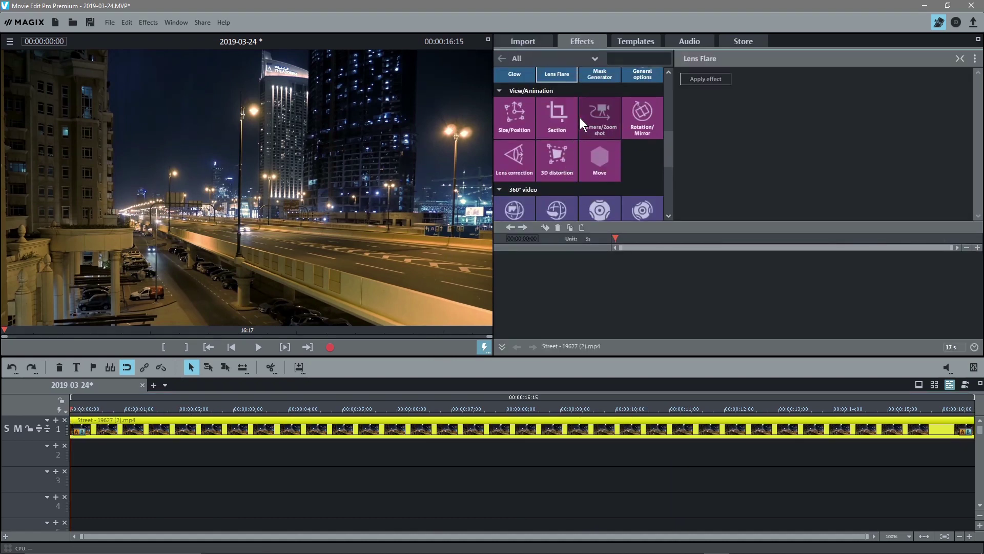
scroll(559, 154, up, 3)
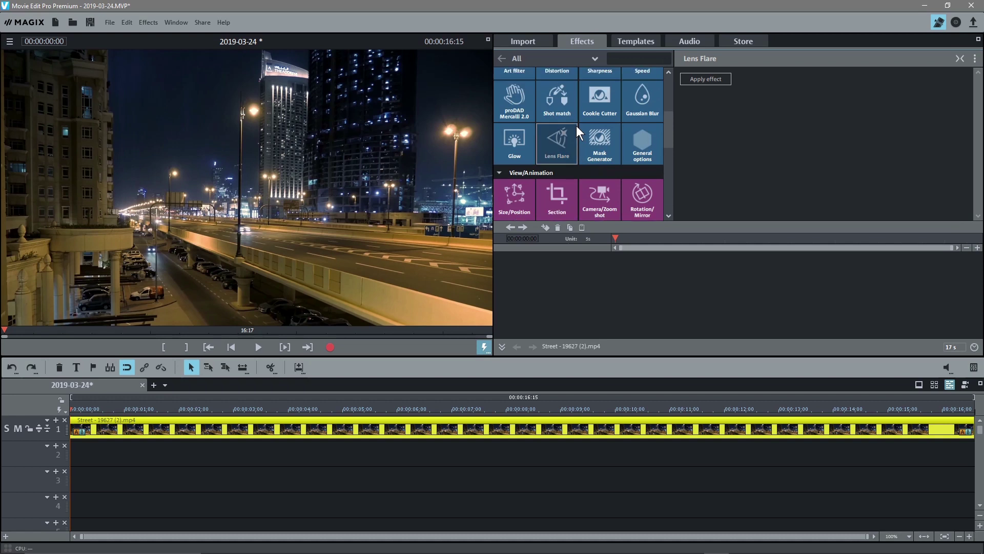
click(556, 156)
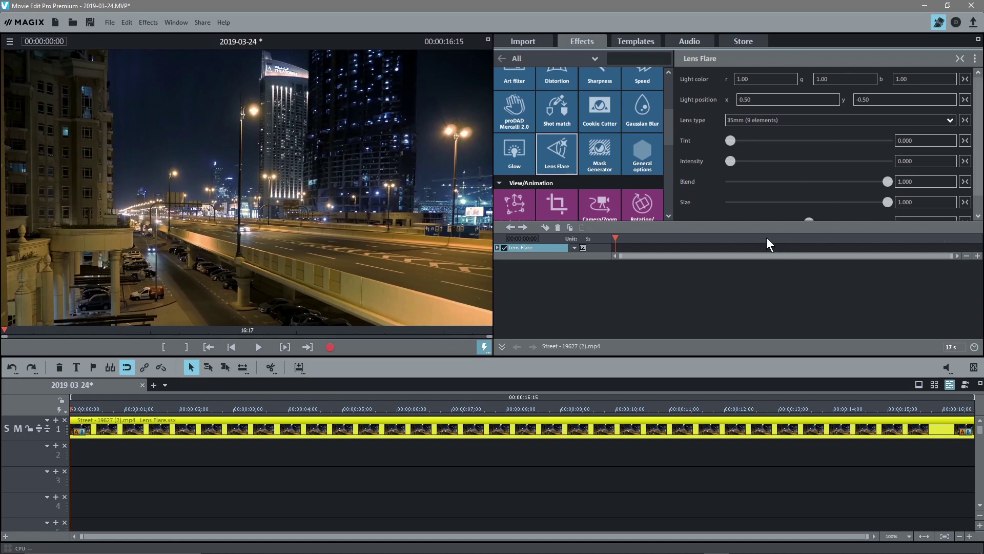
Set a Lens Flare keyframe at 00:00, expand its parameter rows and enable keyframing for Tint.
drag(691, 357, 689, 397)
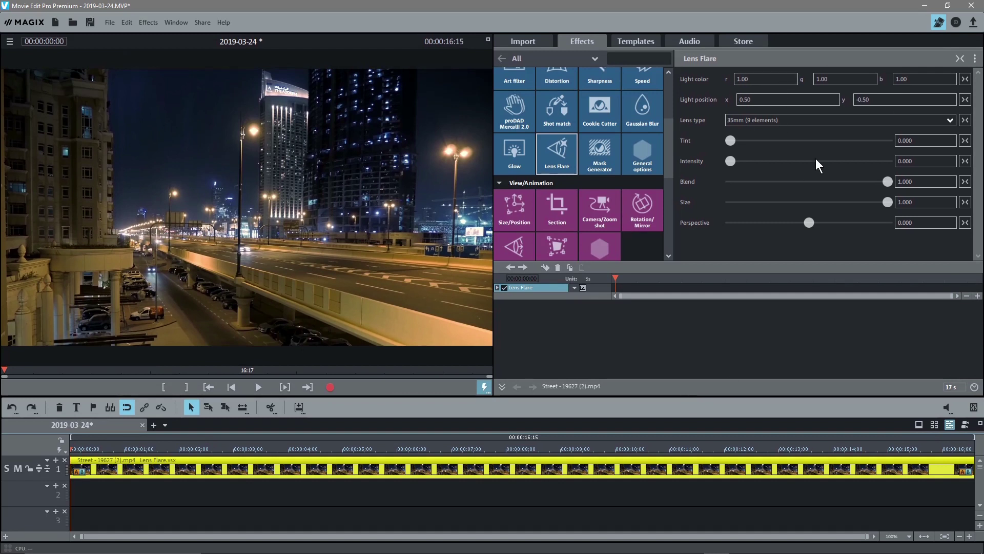
click(545, 268)
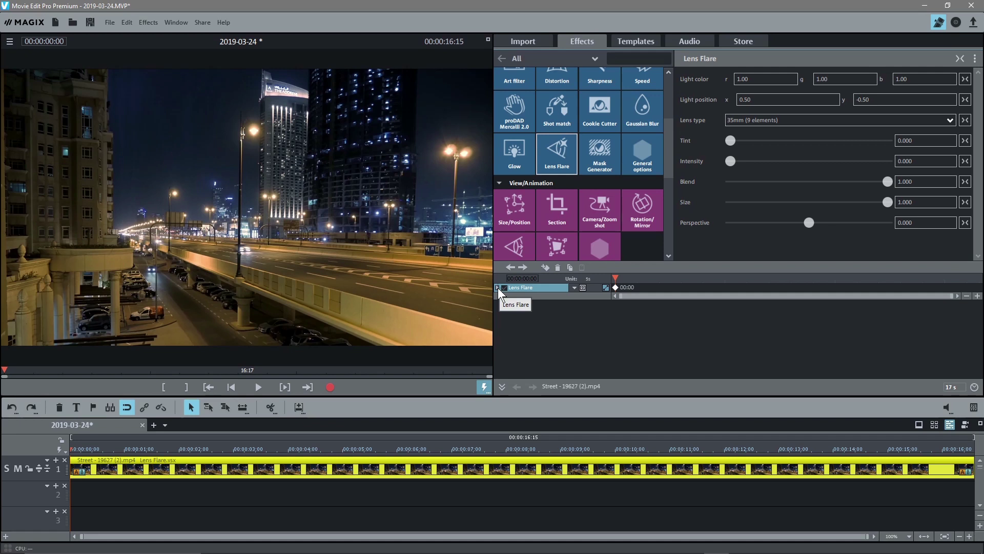
click(497, 288)
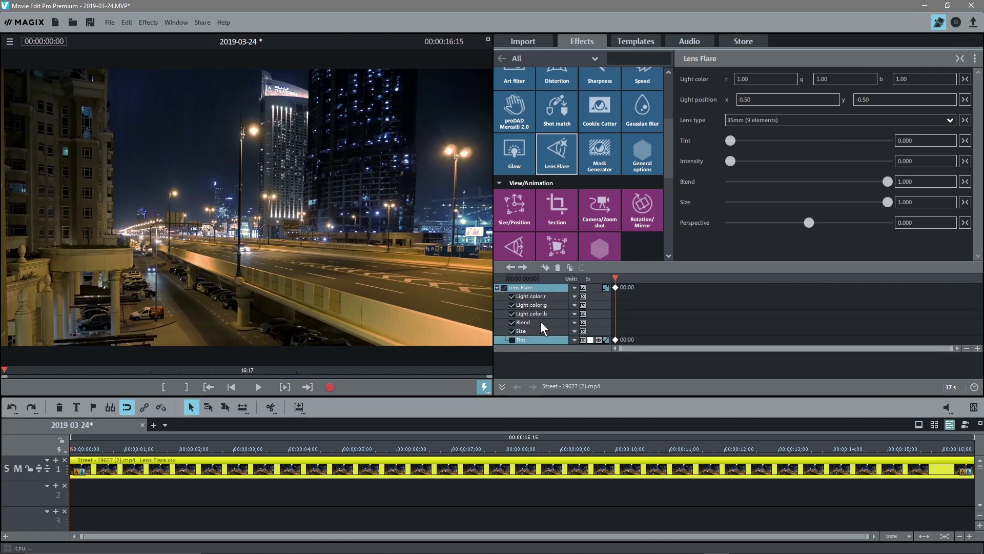
click(534, 297)
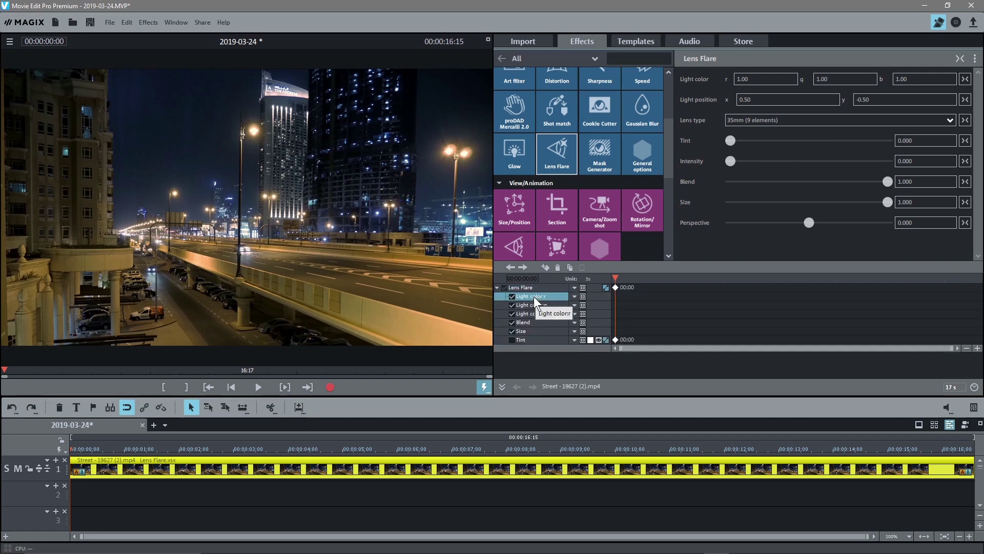
click(536, 323)
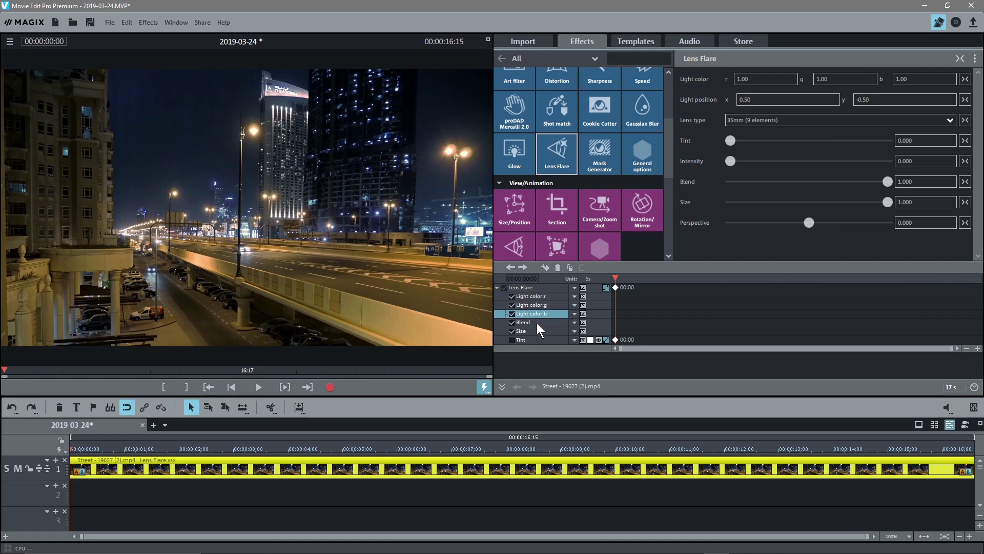
click(536, 340)
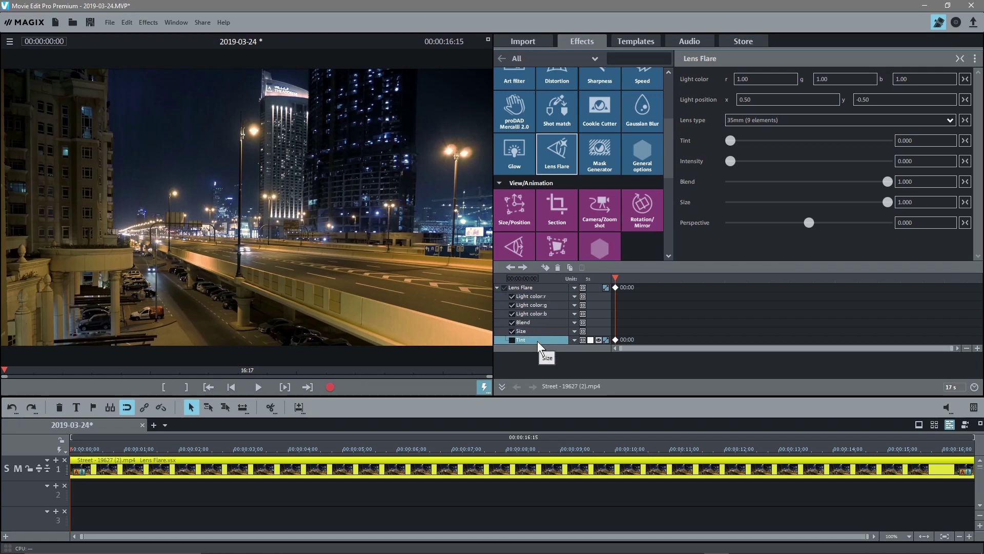
click(511, 339)
Raise the flare intensity to 0.326 and set light position x to 0.46.
drag(731, 162, 755, 163)
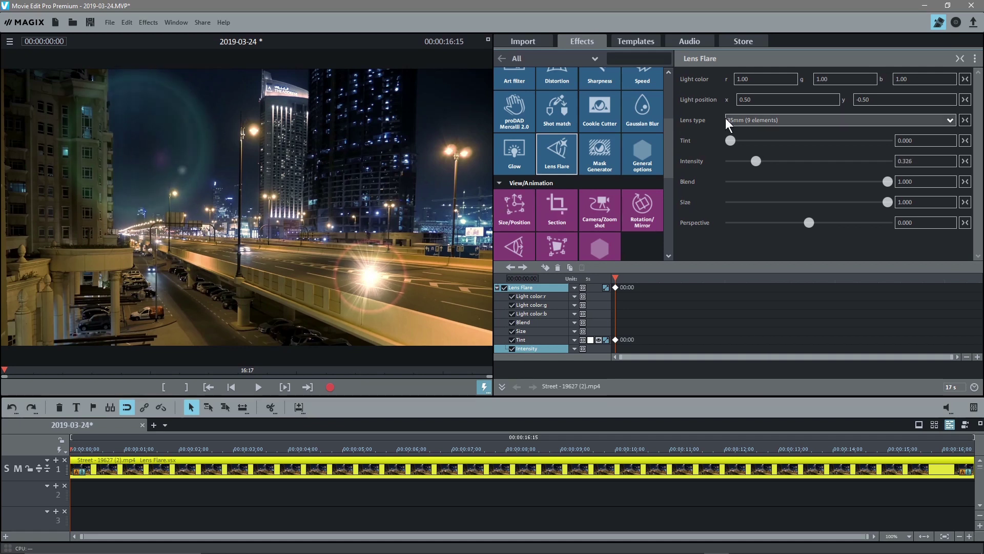
click(760, 99)
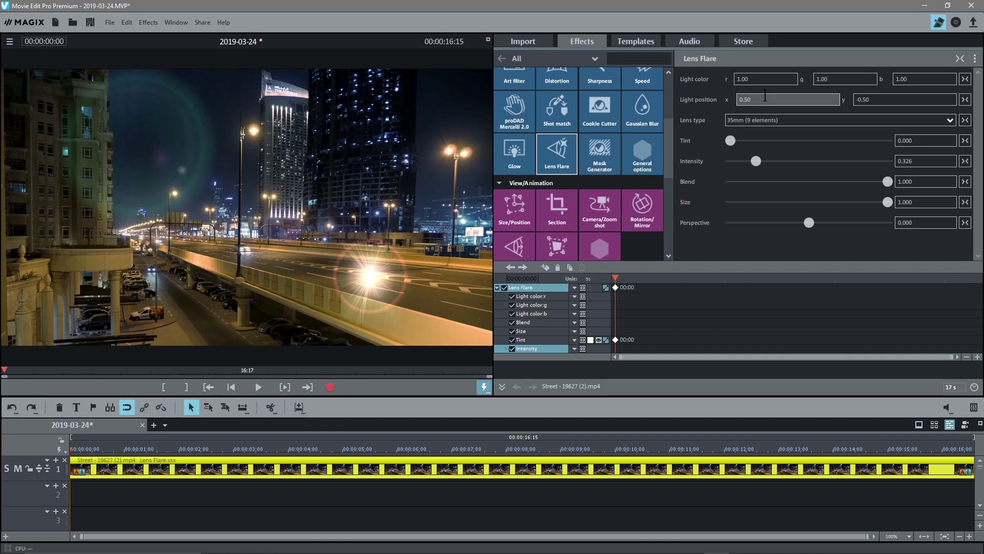
key(BackSpace)
key(BackSpace)
text(41)
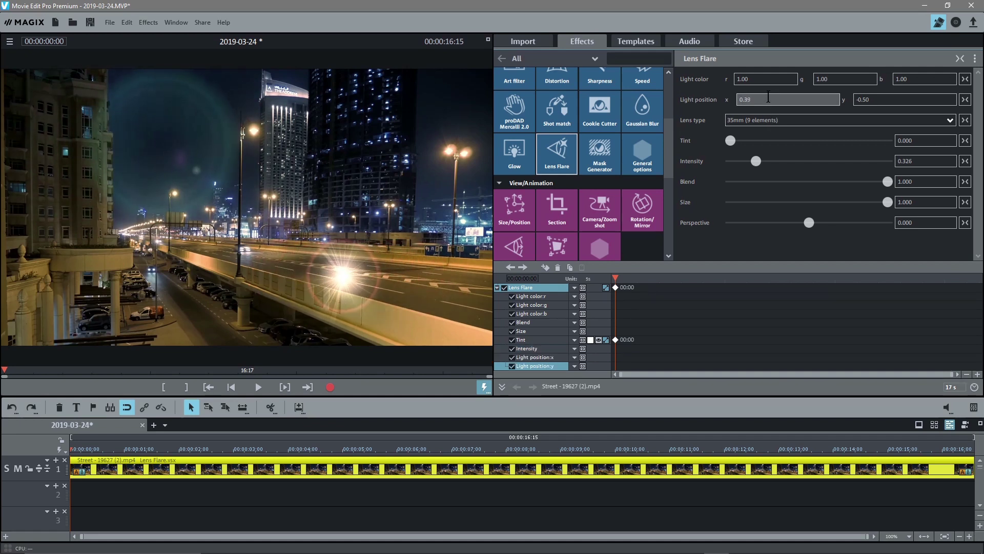
key(BackSpace)
text(6)
key(Return)
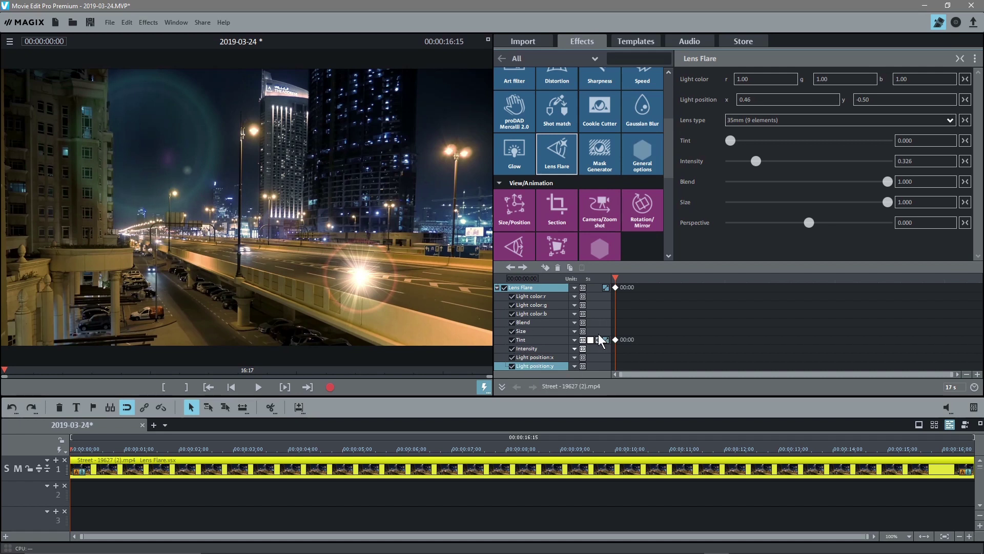
Add 00:00 keyframes for Size, Intensity, Light position x and Light position y.
click(542, 332)
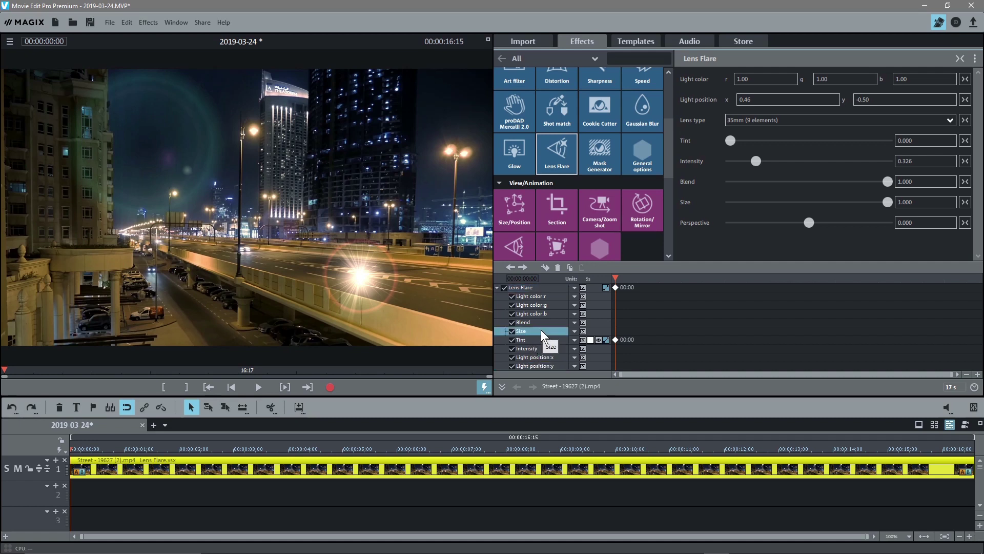
click(546, 268)
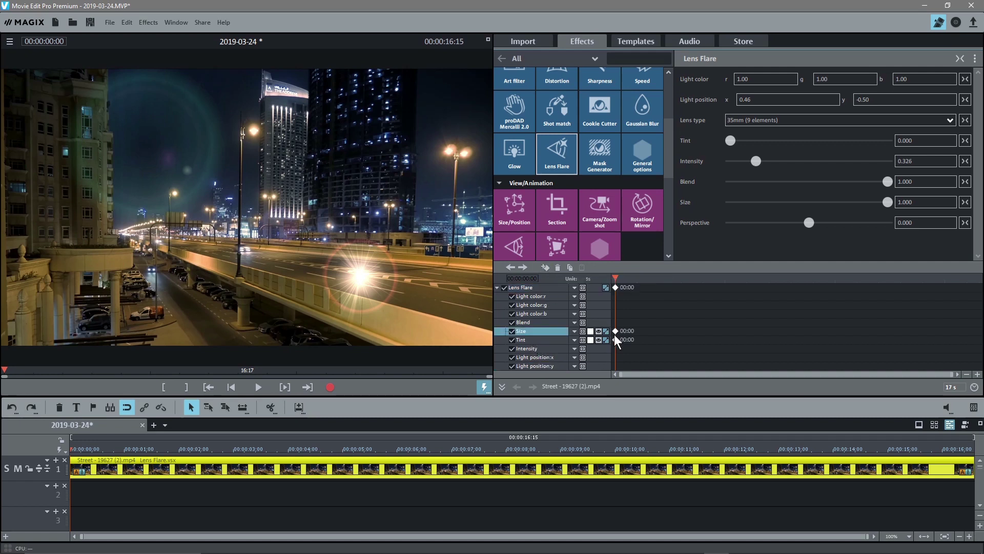
click(542, 350)
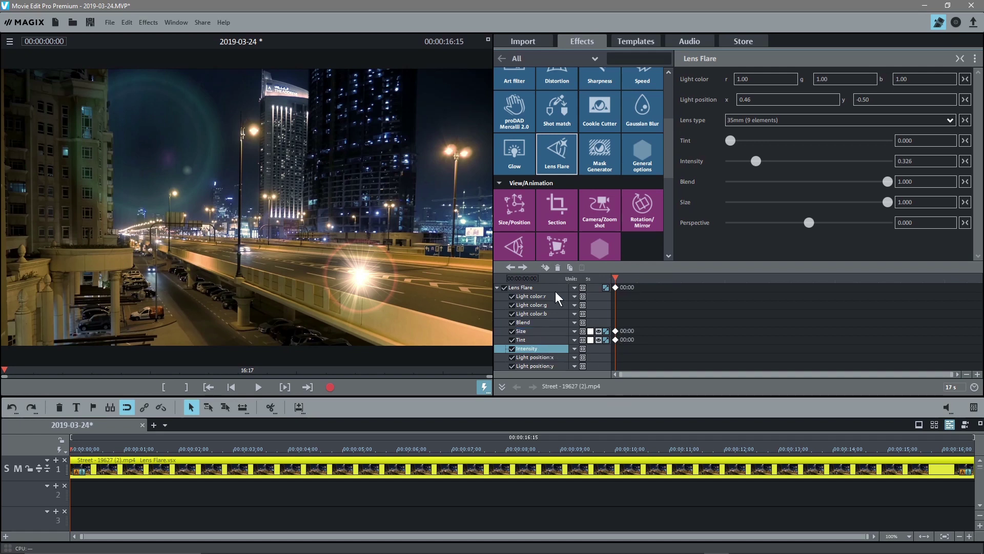
click(545, 267)
click(537, 359)
click(545, 267)
click(546, 366)
click(545, 267)
Keyframe Blend at 00:00, then set Perspective to 0.023 and keyframe it.
click(537, 323)
click(545, 267)
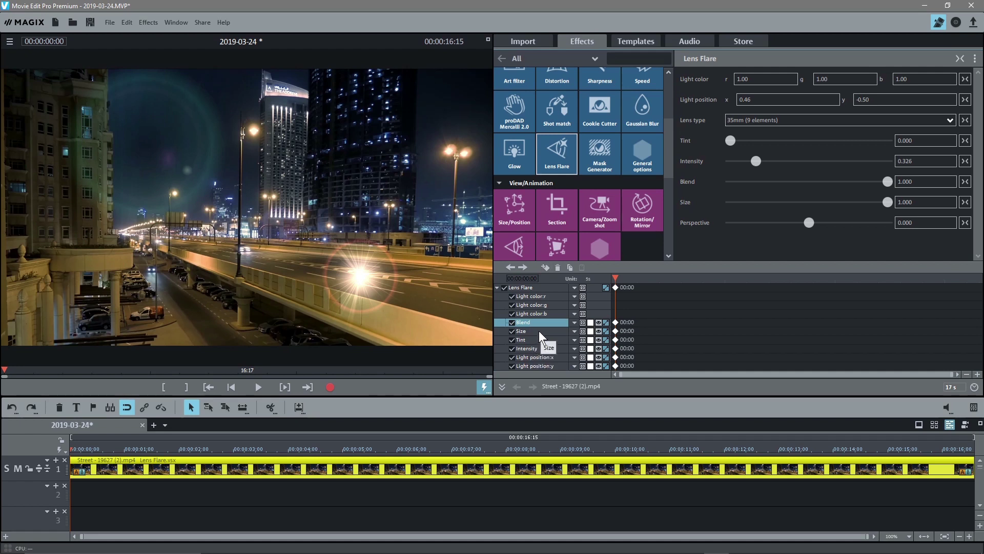
drag(809, 222, 811, 222)
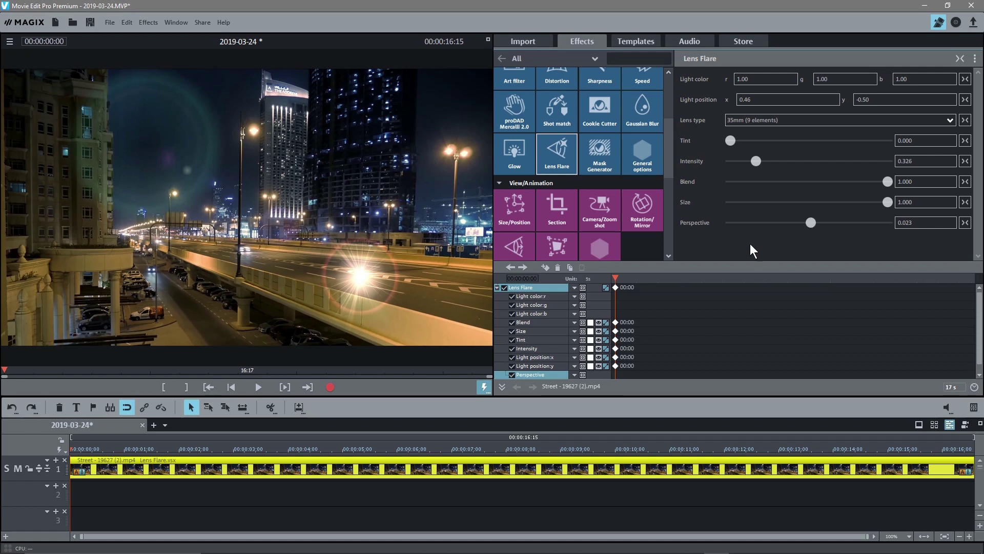
click(538, 376)
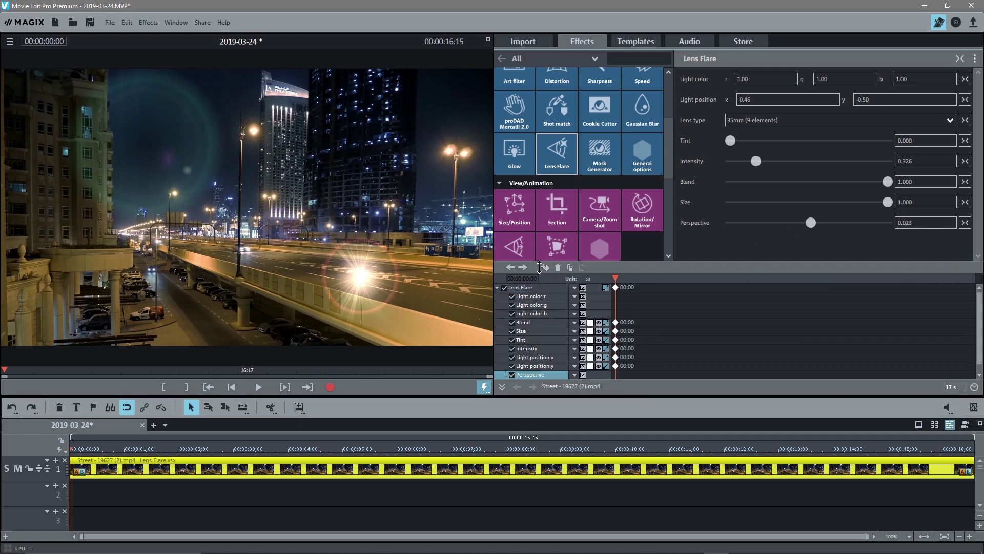
Move to 00:00:08:00 and add 8-second keyframes for Perspective and Blend.
drag(615, 279, 739, 279)
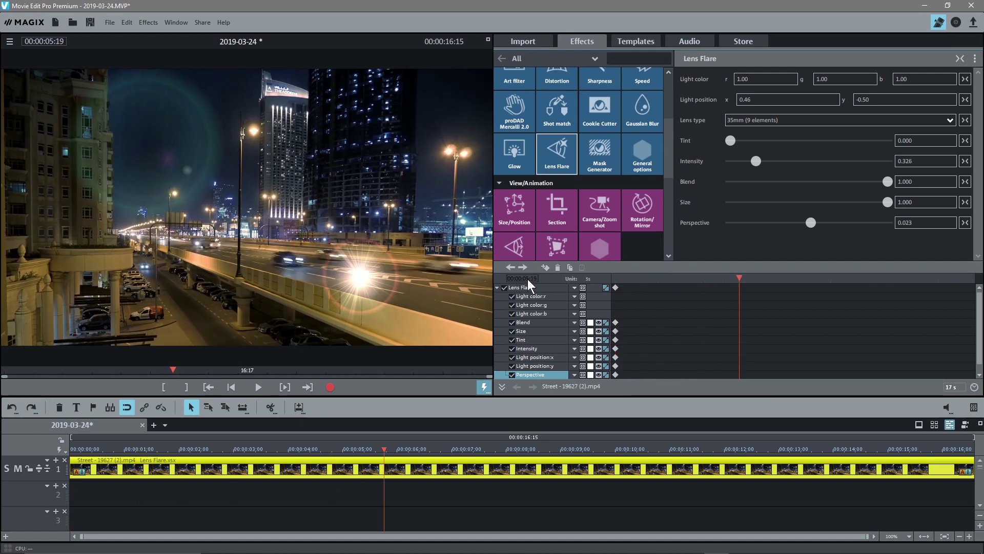
drag(739, 279, 787, 284)
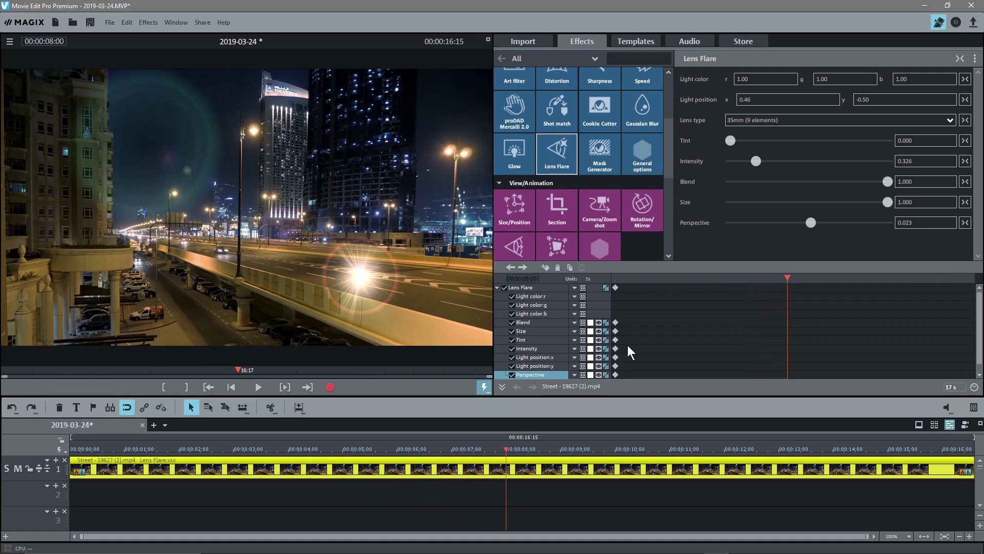
click(545, 267)
click(534, 323)
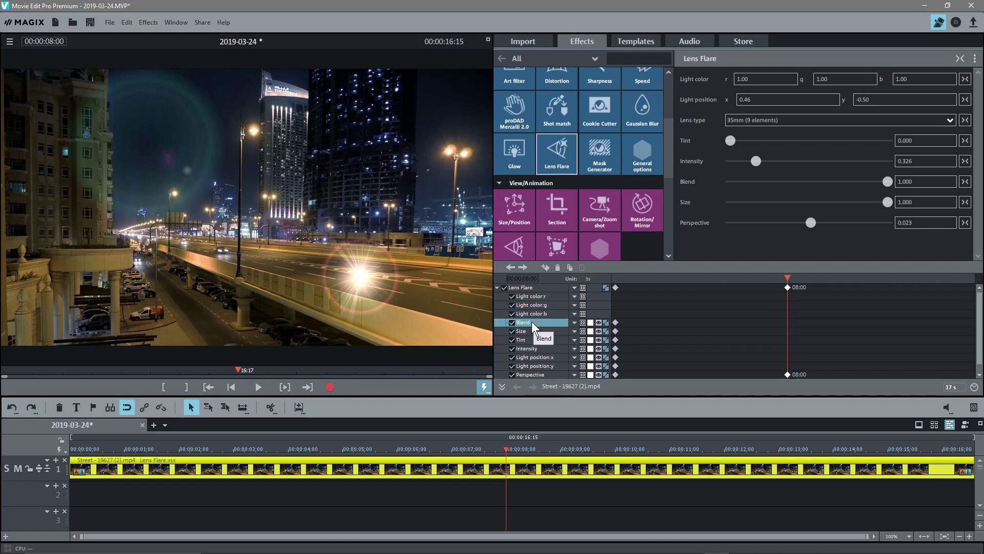
click(546, 268)
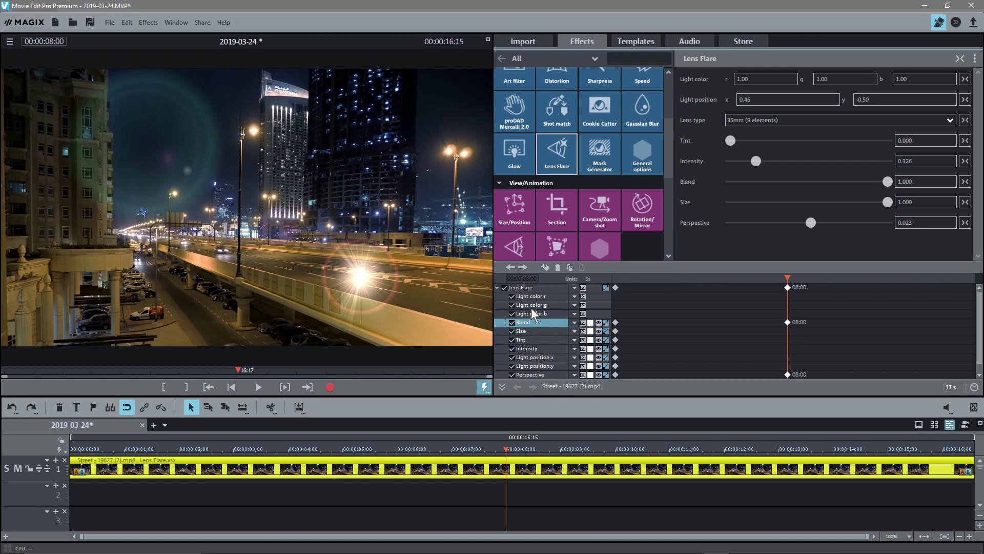
Add 8-second keyframes for Size, Tint, Intensity and both light positions.
click(534, 331)
click(546, 267)
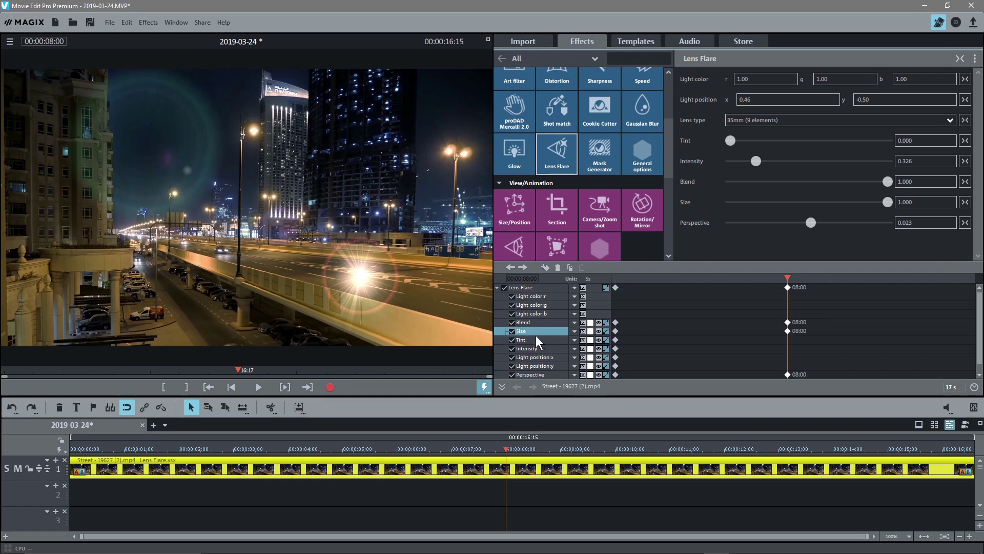
click(533, 340)
click(545, 268)
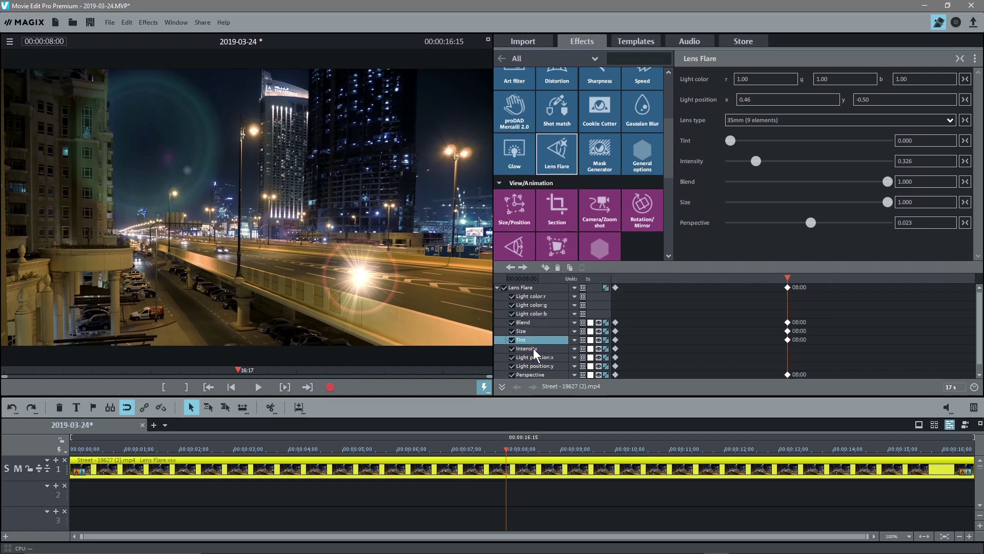
click(533, 349)
click(545, 267)
click(533, 357)
click(545, 267)
click(533, 366)
click(546, 267)
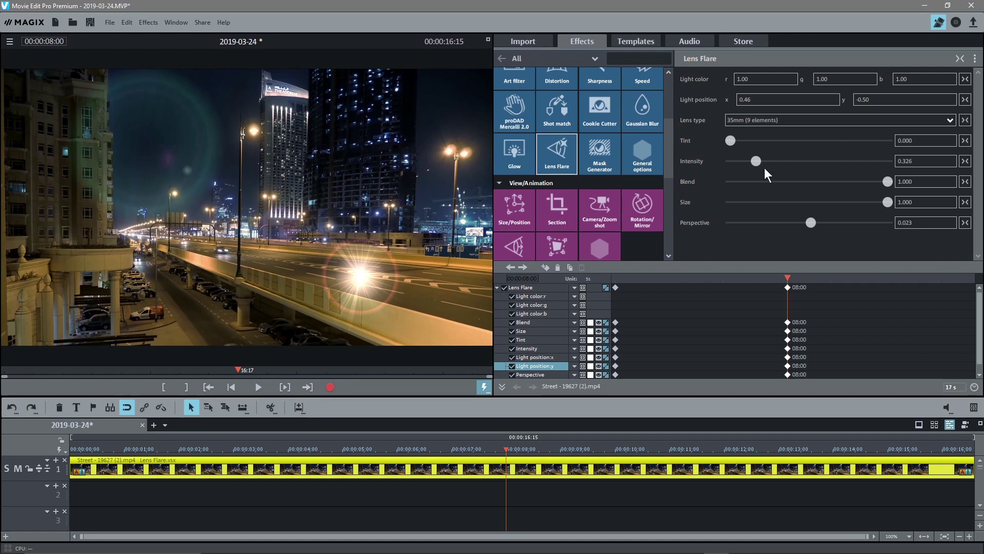
Switch the Lens Flare interpolation to Bezier and step between the 00:00 and 08:00 keyframes.
click(606, 288)
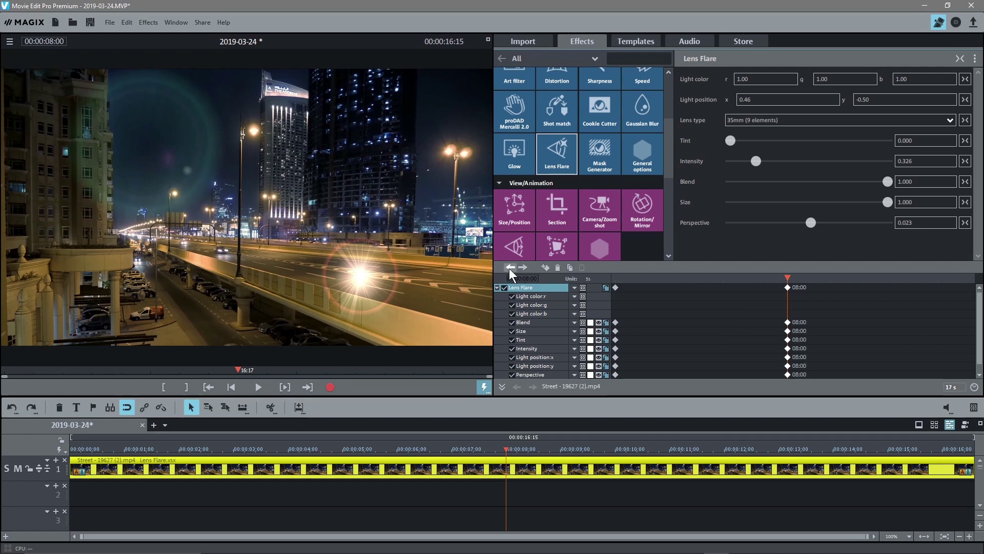
click(523, 267)
click(523, 267)
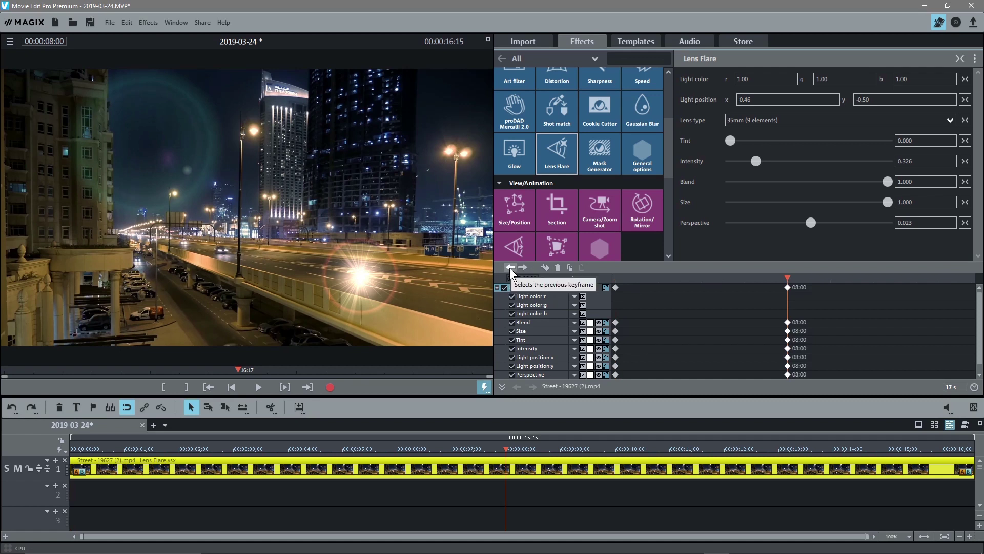
At 00:00, set Tint 0.205, the 70-300mm lens, Blend 0.997 and Perspective 0.179.
click(510, 267)
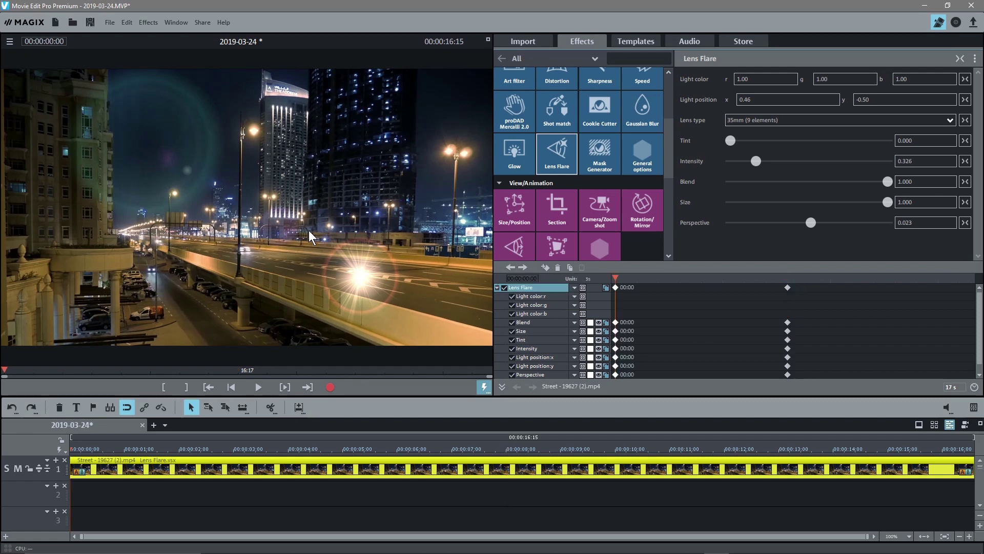
drag(730, 141, 780, 171)
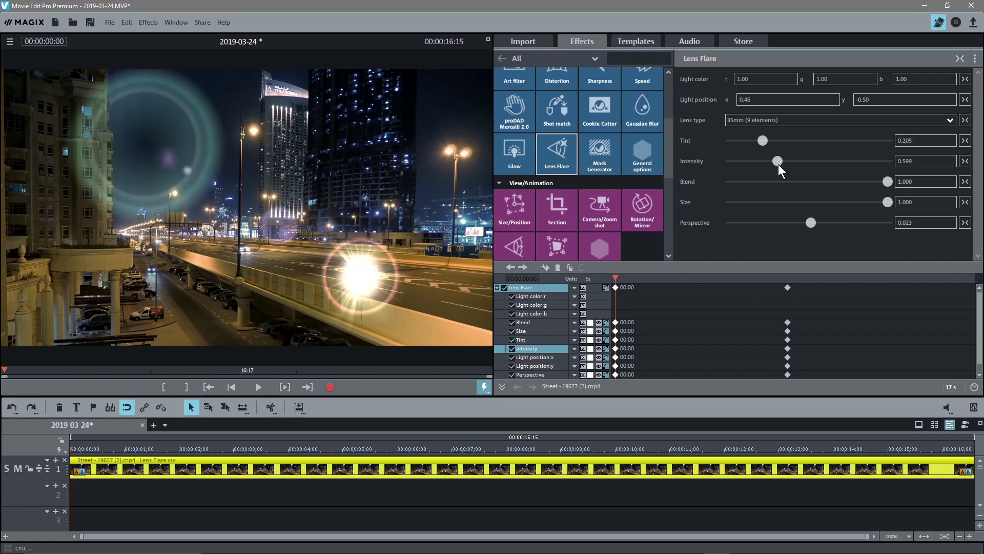
click(747, 121)
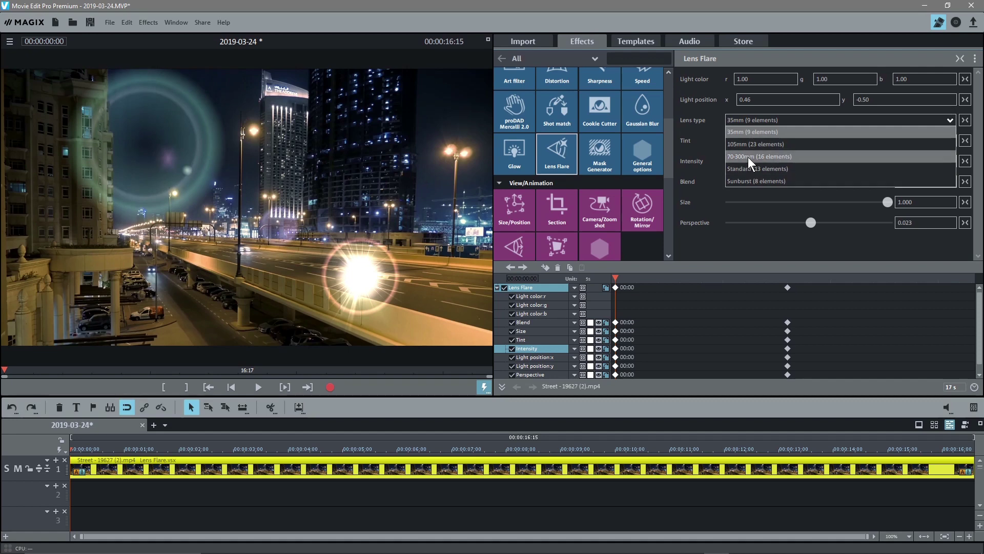
click(748, 160)
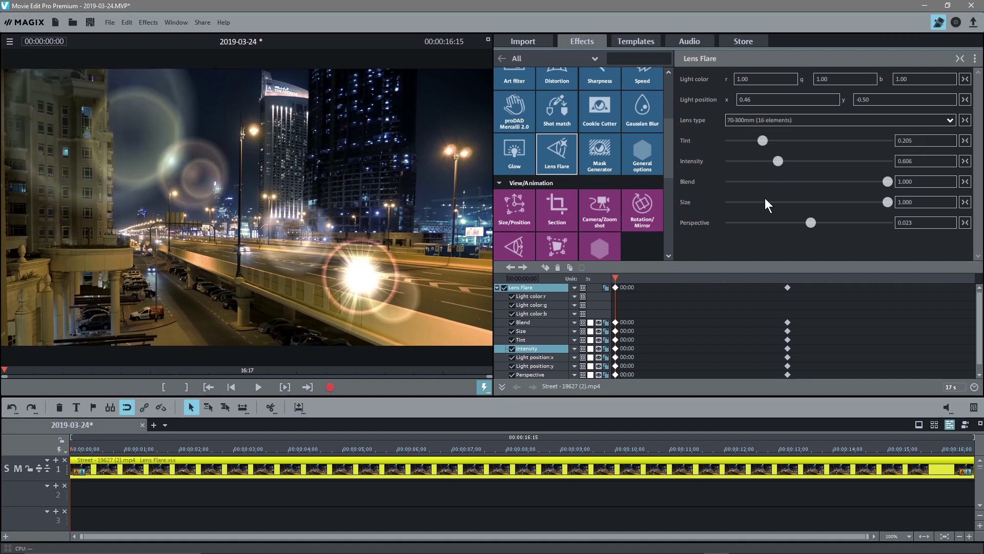
drag(887, 182, 887, 182)
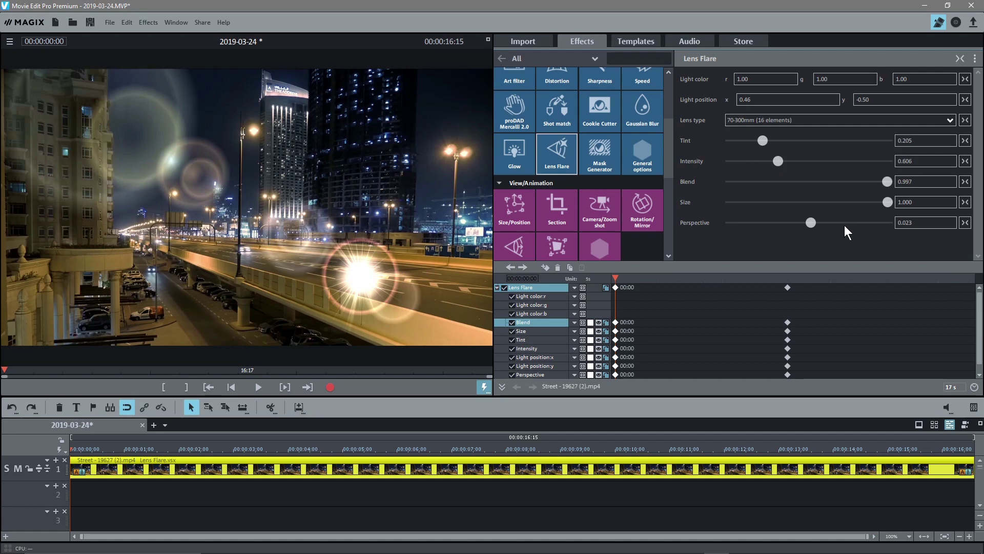
click(811, 223)
mouse_move(813, 224)
mouse_down()
mouse_move(848, 222)
mouse_move(806, 226)
mouse_move(825, 229)
mouse_up()
Place the flare at light position x -0.41, y 0.45, then move to about 8 seconds.
double_click(785, 100)
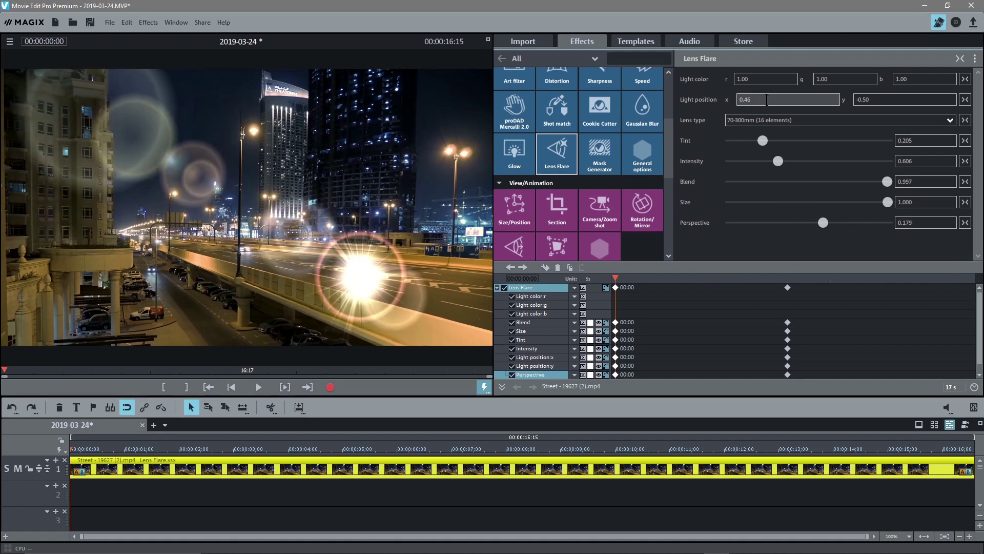
text(-0.35)
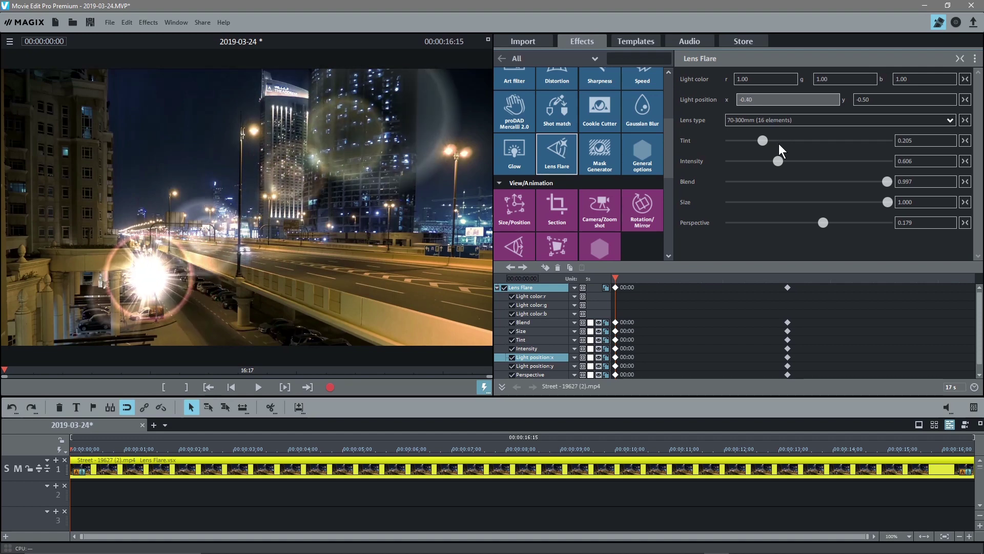
double_click(757, 99)
text(0.13)
double_click(757, 99)
text(-0.41)
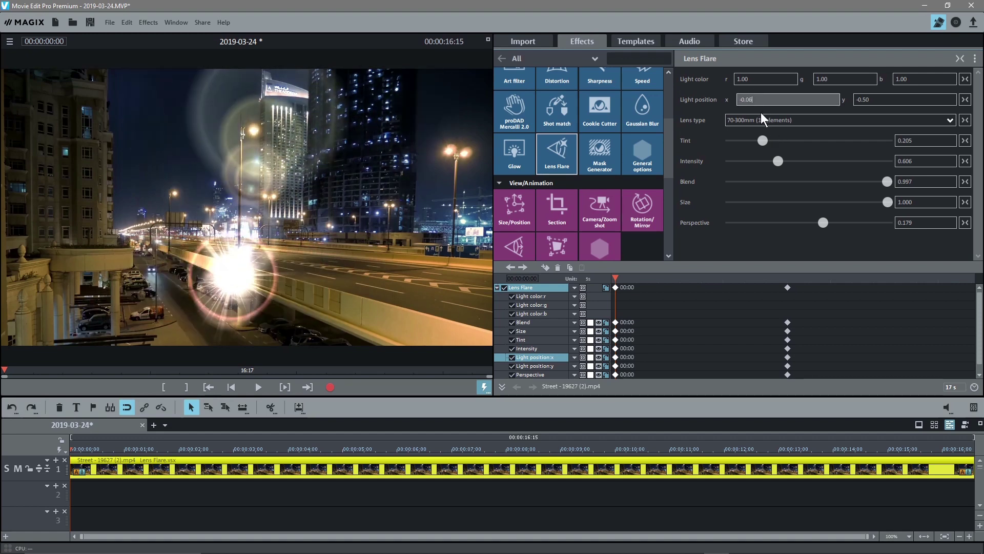
double_click(893, 100)
text(0.36)
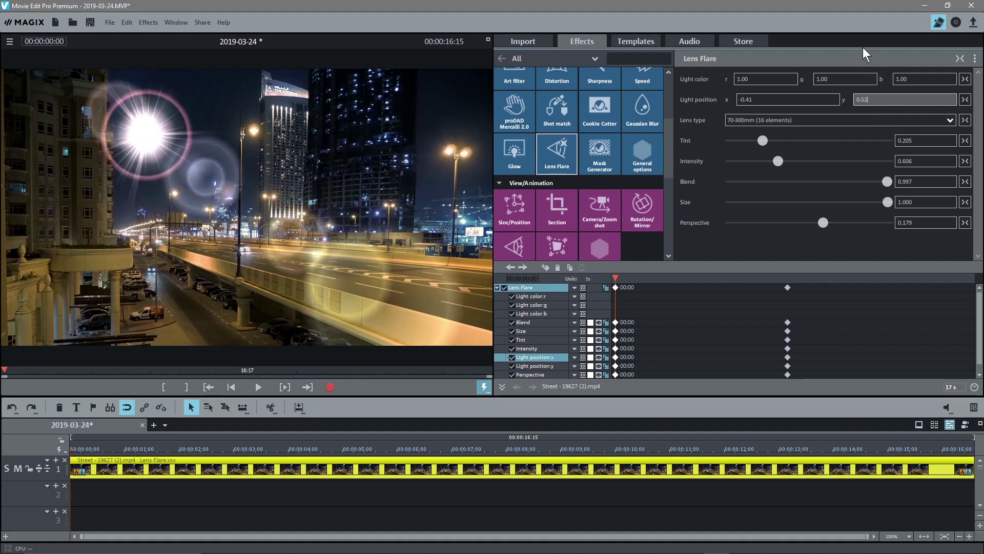
key(BackSpace)
key(BackSpace)
text(45)
key(Return)
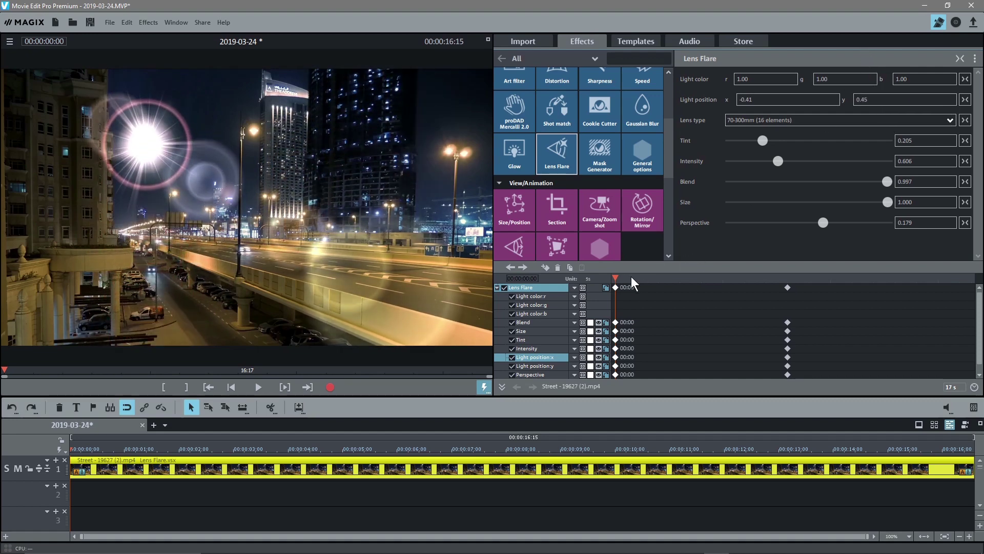
drag(617, 283, 773, 308)
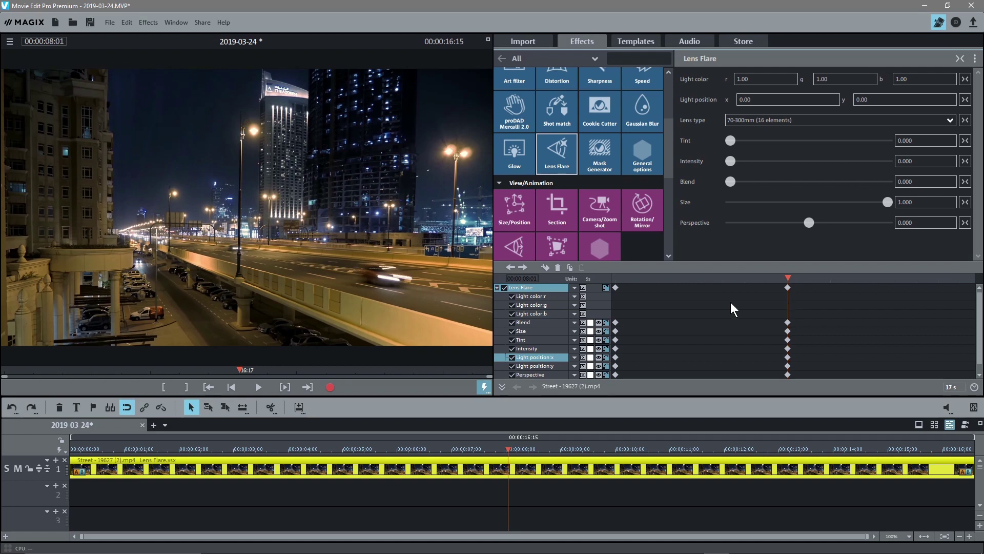
At the 08:00 keyframe, set intensity 1.094, blend 0.336 and light position x -0.49.
click(515, 267)
click(545, 267)
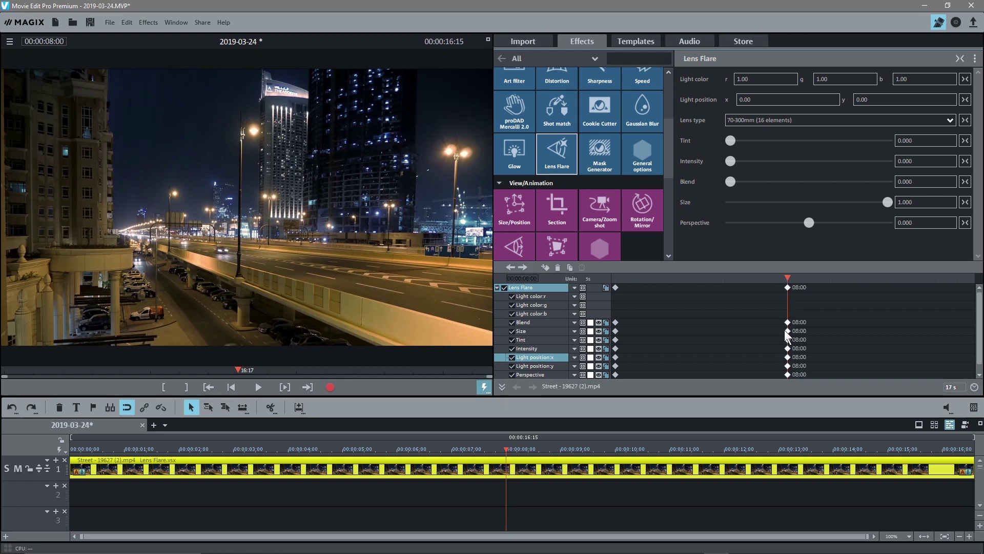
drag(731, 162, 788, 178)
drag(727, 184, 819, 169)
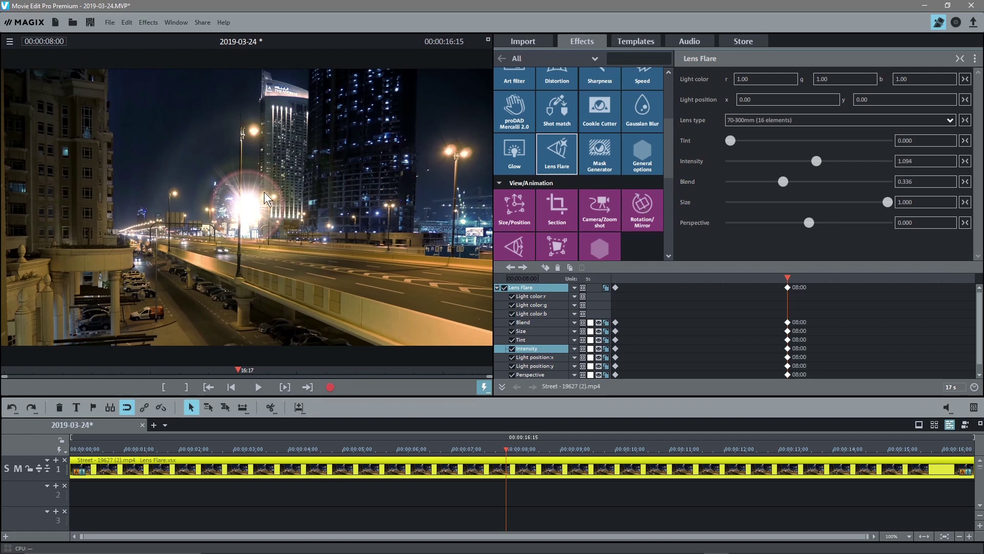
click(746, 100)
text(-0.49)
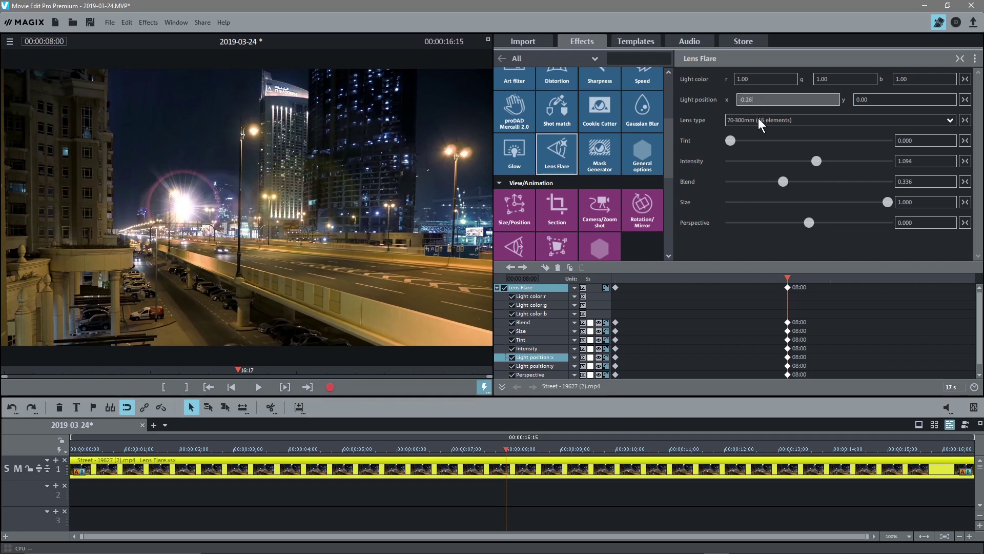
key(Return)
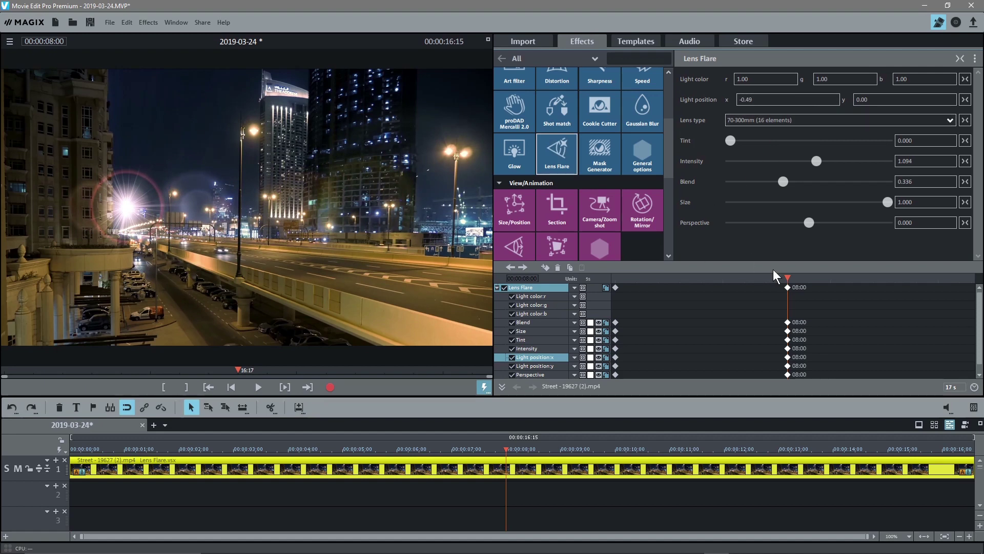
drag(788, 273, 605, 310)
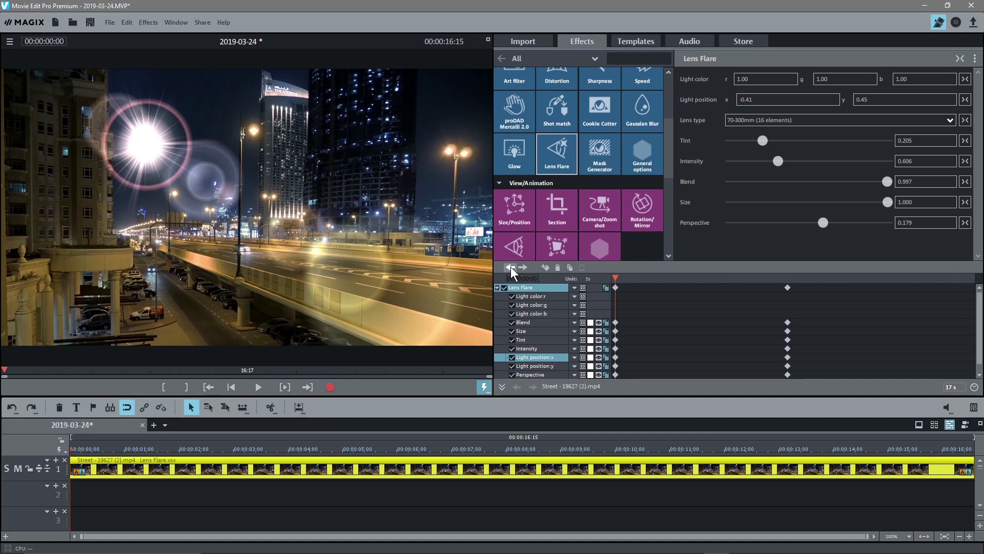
Set the Lens Flare intensity at the 00:00 keyframes to 0.000, previewing the fade-in toward 12 s.
click(618, 289)
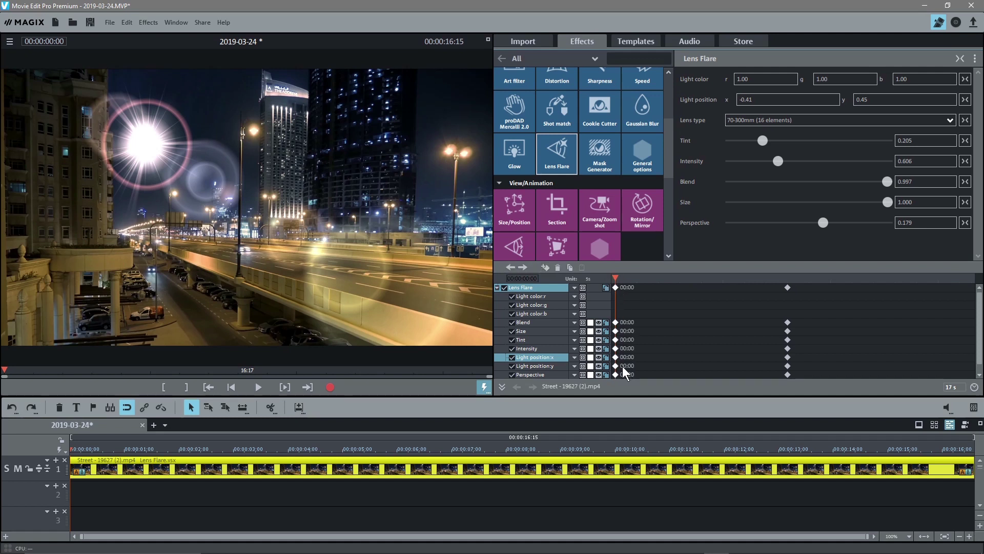
drag(780, 162, 711, 161)
drag(618, 273, 788, 329)
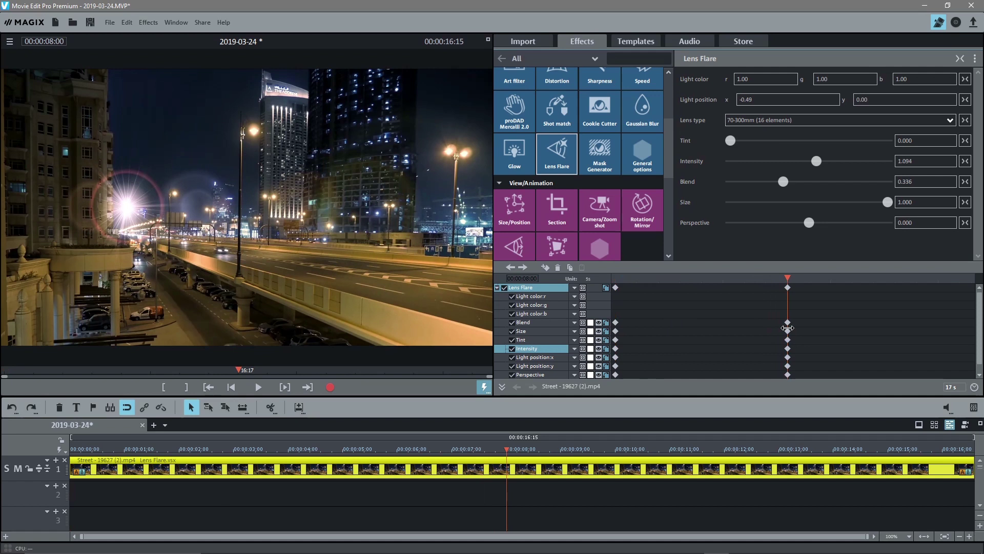
drag(788, 328, 874, 327)
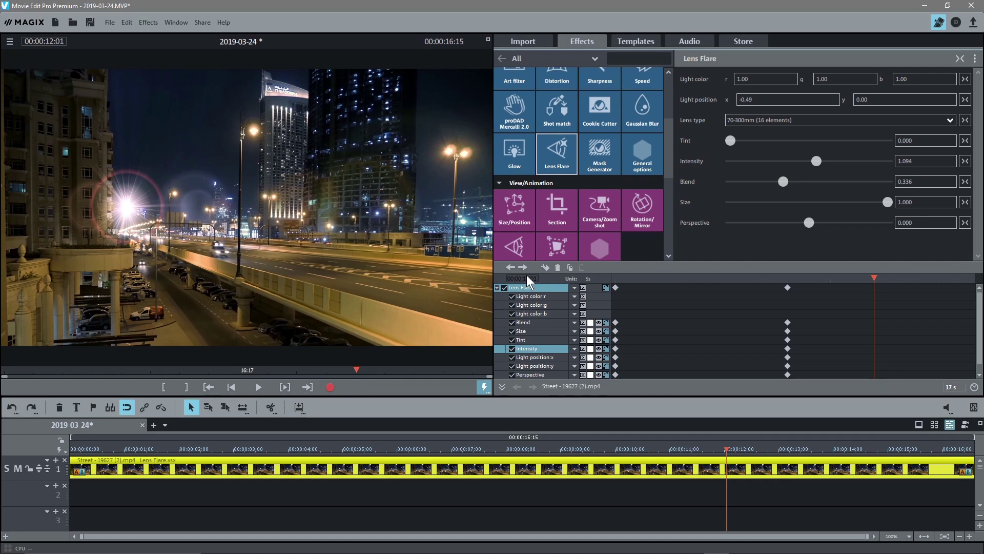
Add an Intensity keyframe at 12:01 with intensity 0.000 and preview the fade-out.
click(547, 289)
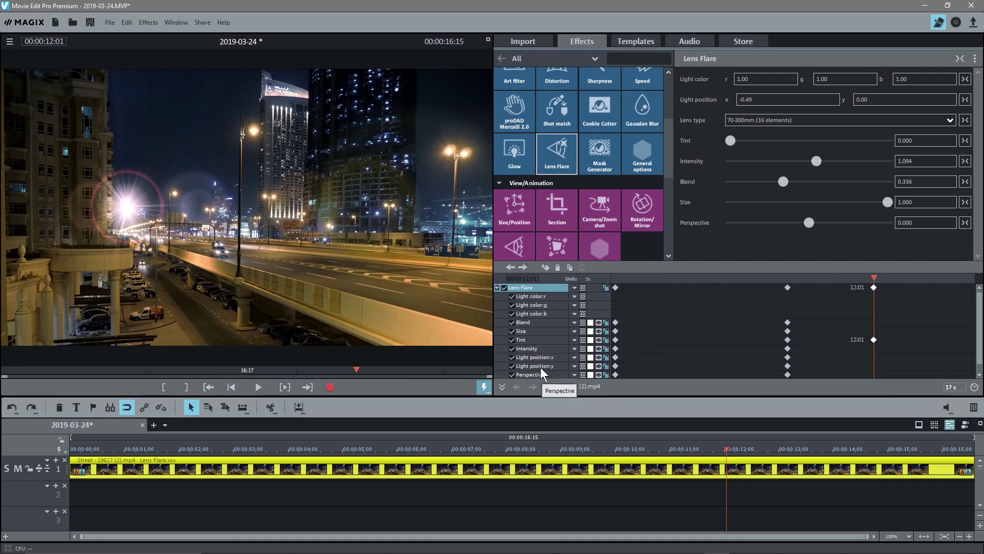
click(537, 349)
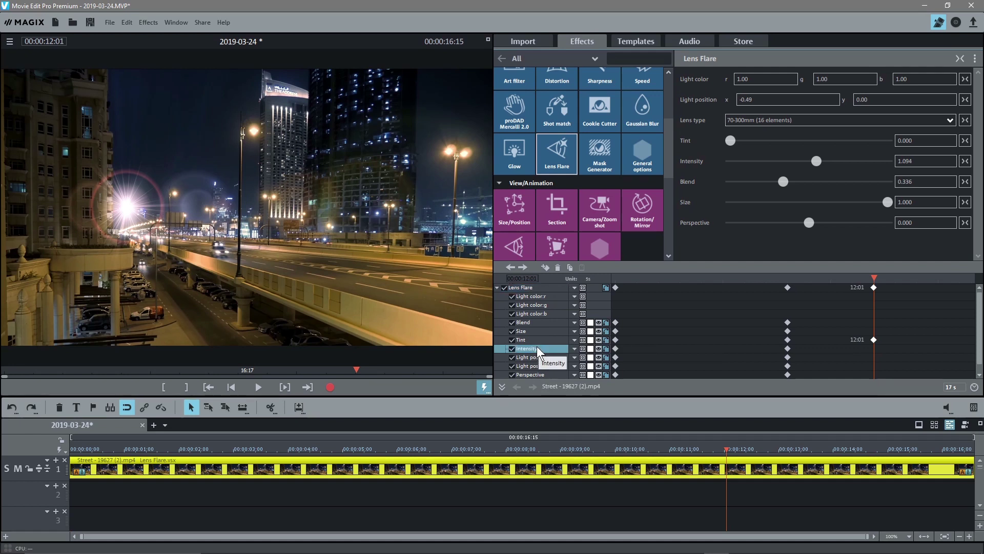
click(547, 269)
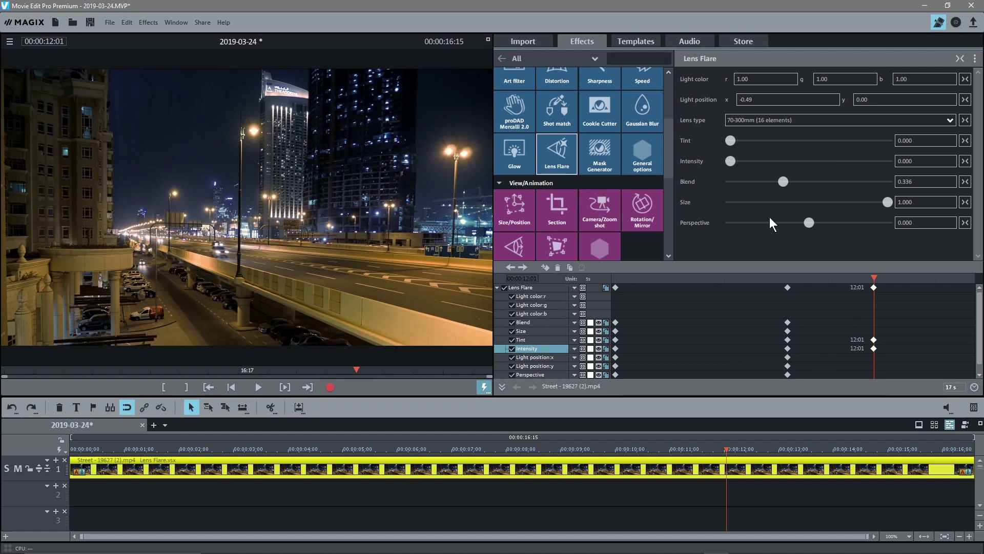
drag(871, 277, 615, 305)
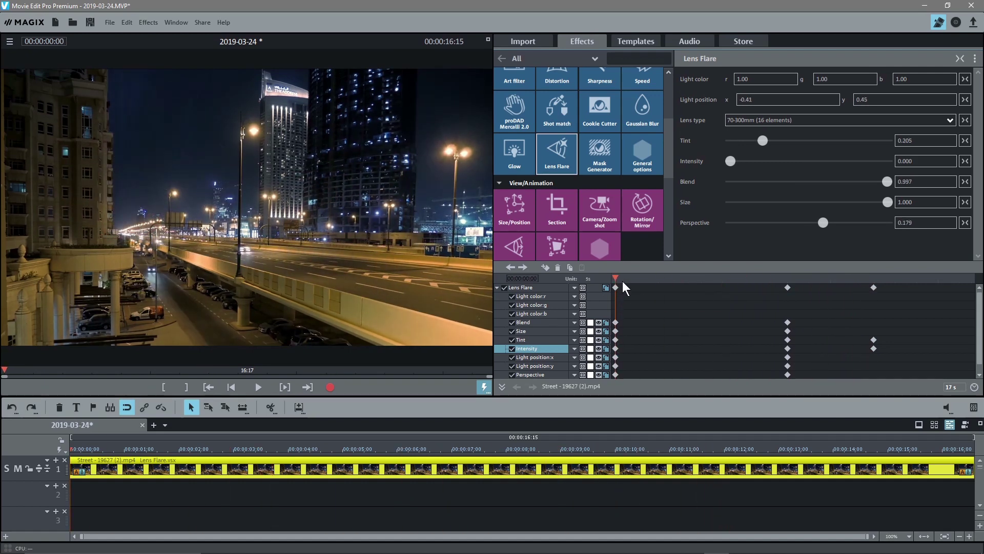
At the 08:00 keyframe, raise Perspective from 0.160 to about 0.518 and preview the change.
click(789, 280)
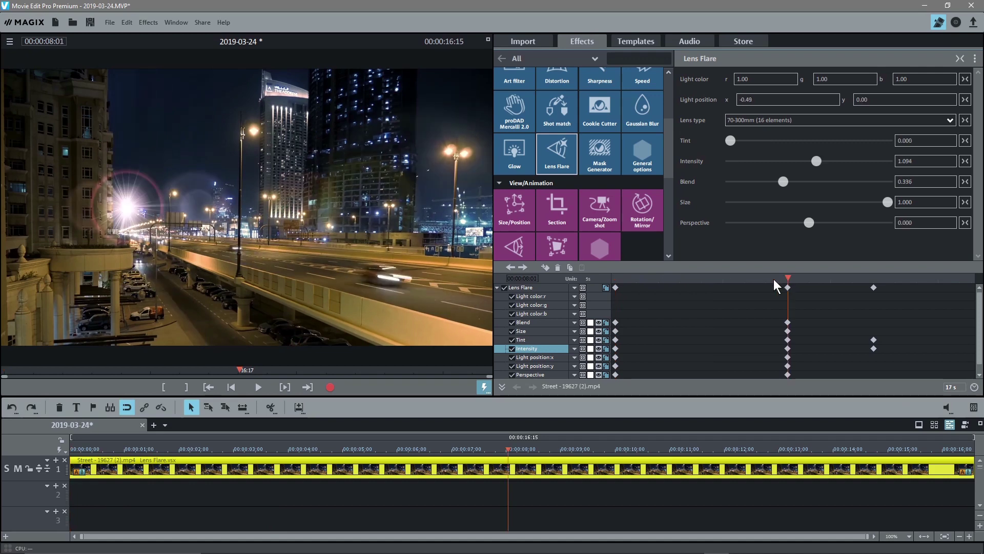
click(523, 267)
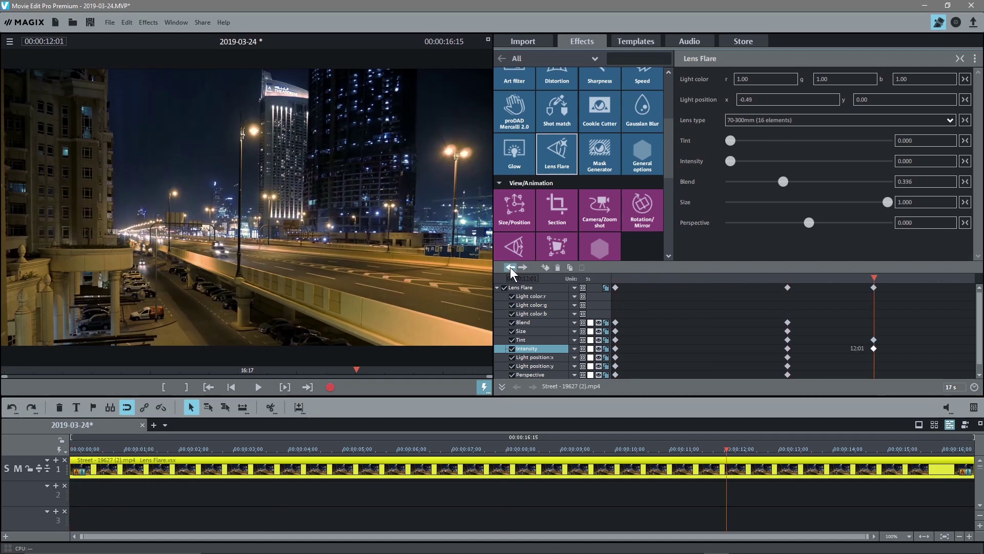
click(511, 267)
drag(805, 224, 854, 244)
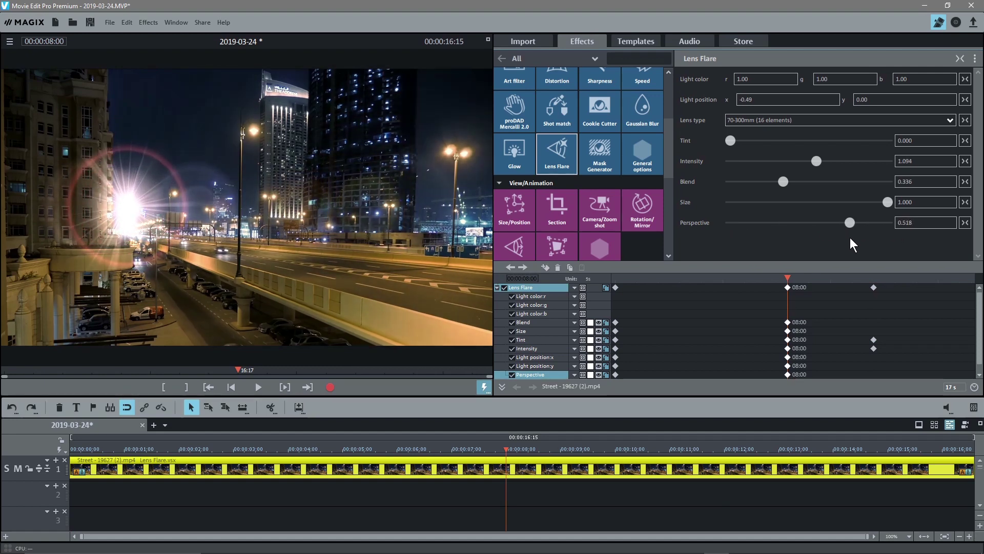
drag(785, 275, 875, 302)
Move the flare to Light position x -0.82, y -0.33 at 12:01, then play the clip.
click(523, 267)
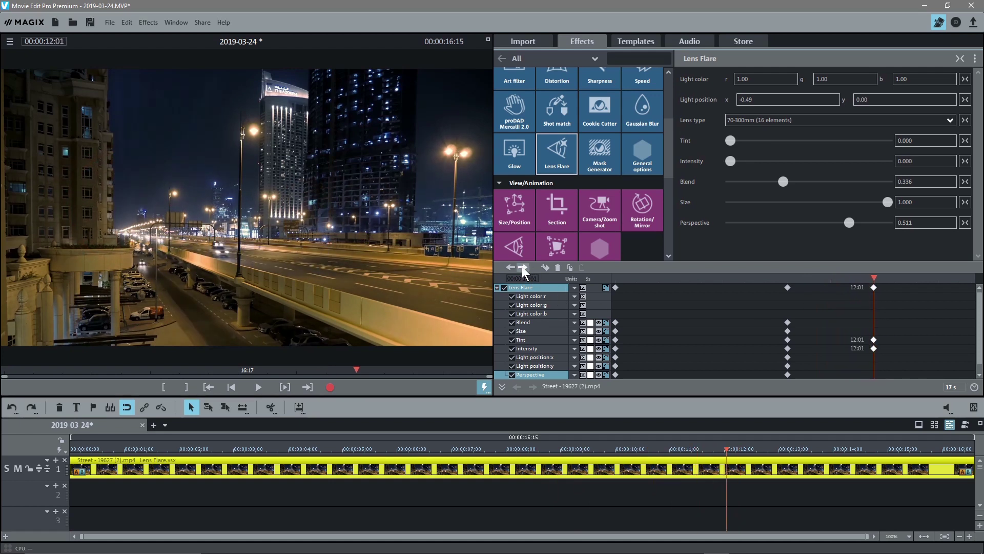
click(764, 98)
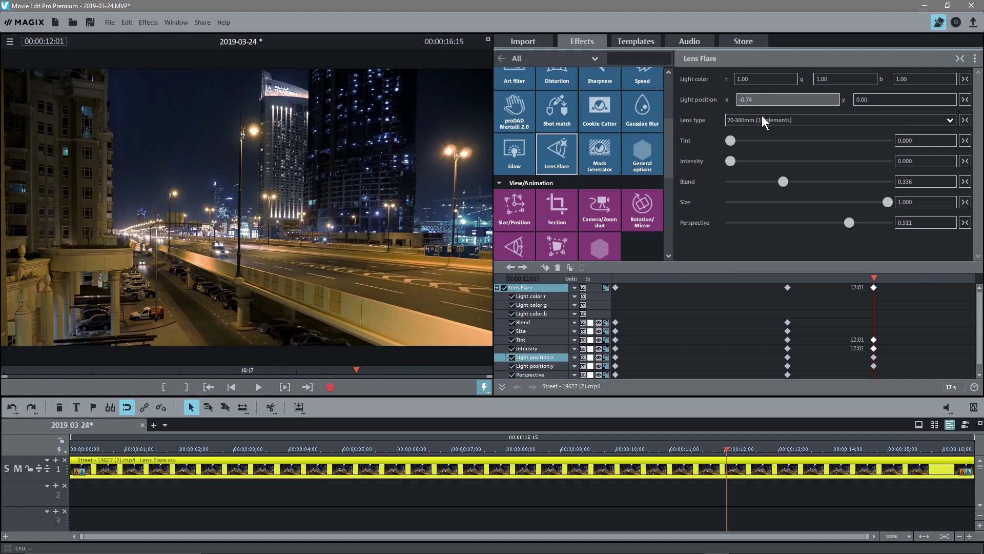
click(878, 100)
drag(879, 123, 878, 127)
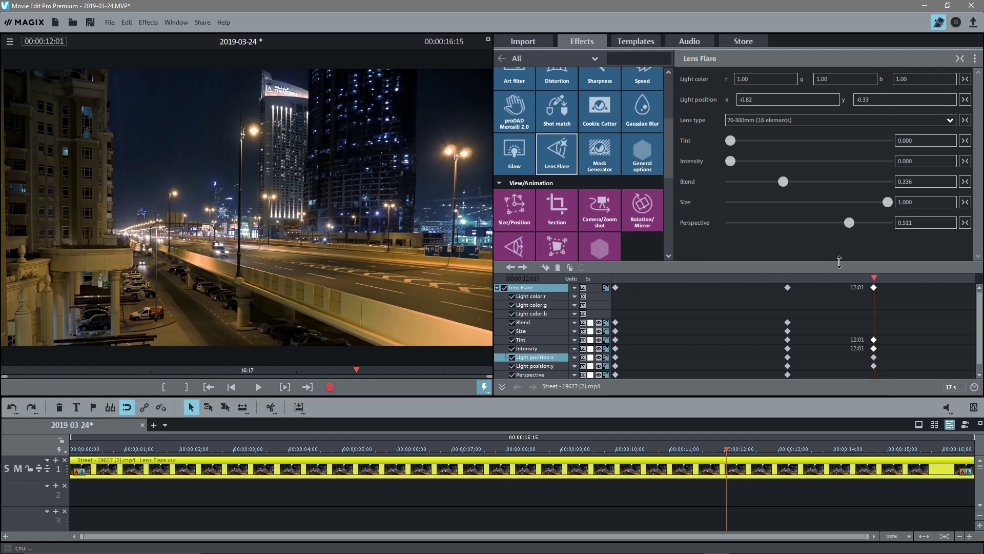
drag(877, 278, 587, 279)
click(257, 389)
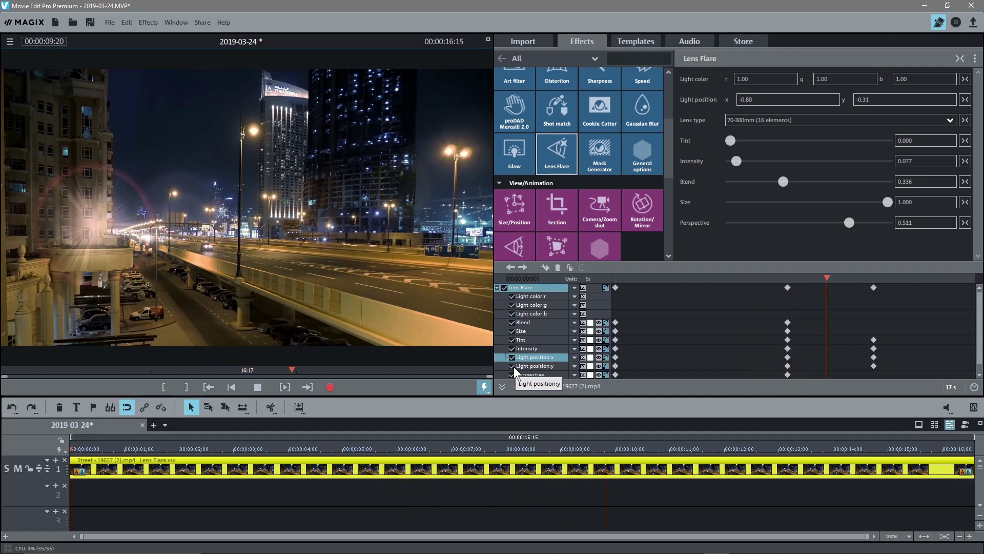
Stop the clip playback and minimise the MAGIX window to reveal the desktop.
click(259, 386)
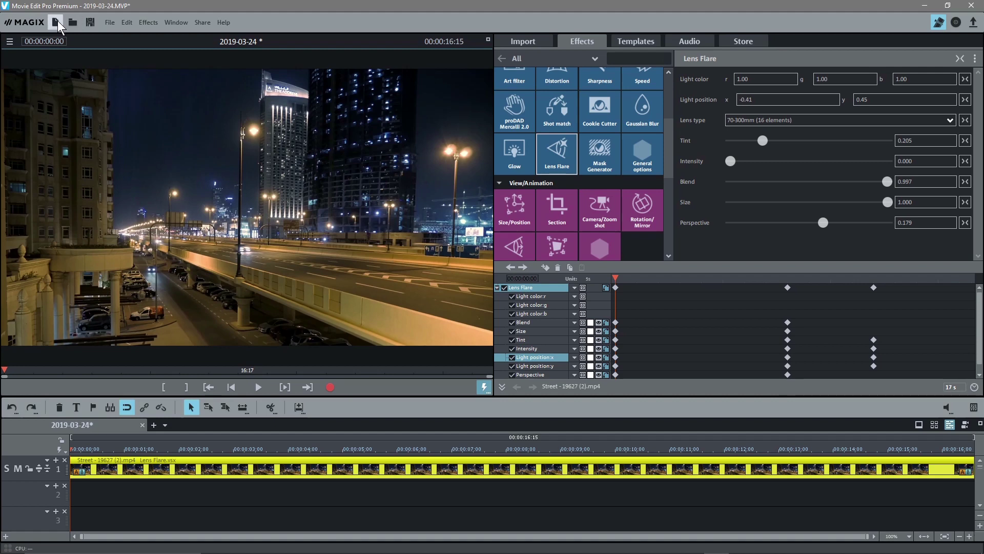
click(925, 6)
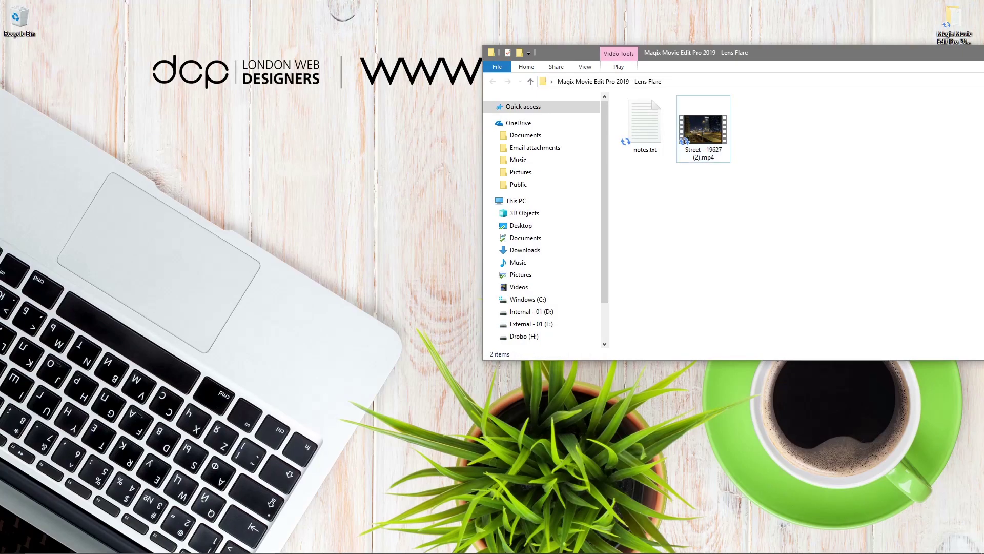